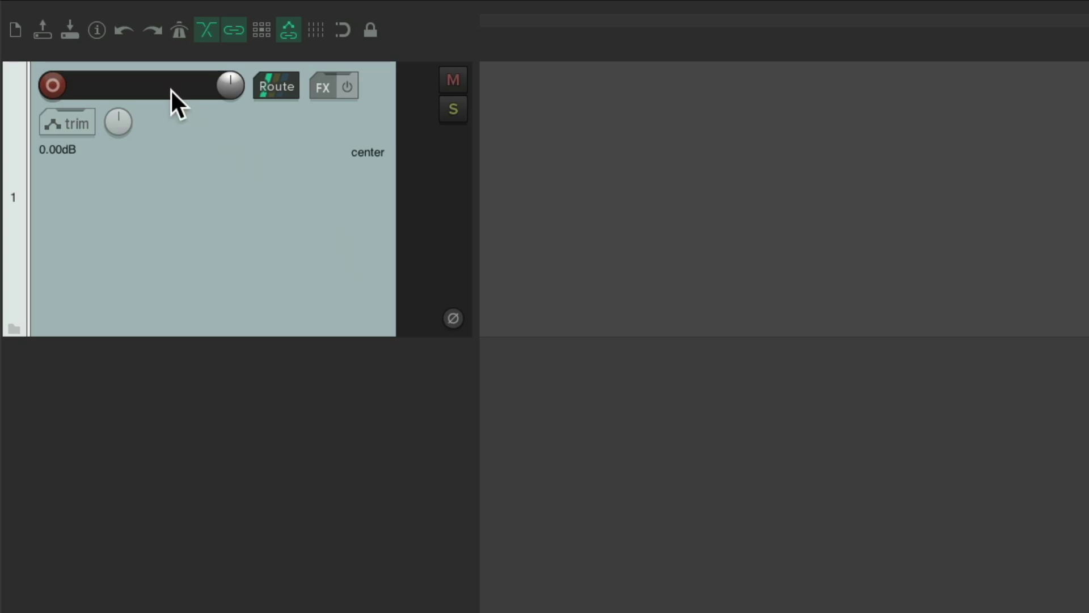
# Step: Rename track 1 to 'FX Samples'
pyautogui.doubleClick(170, 88)
pyautogui.write('FX Samples')
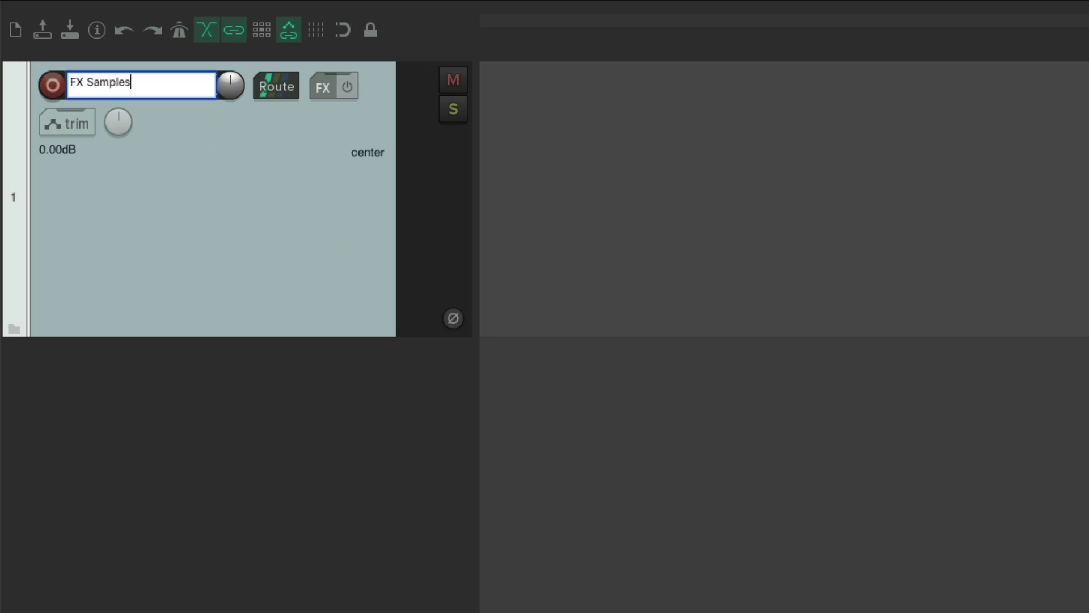
pyautogui.press('Return')
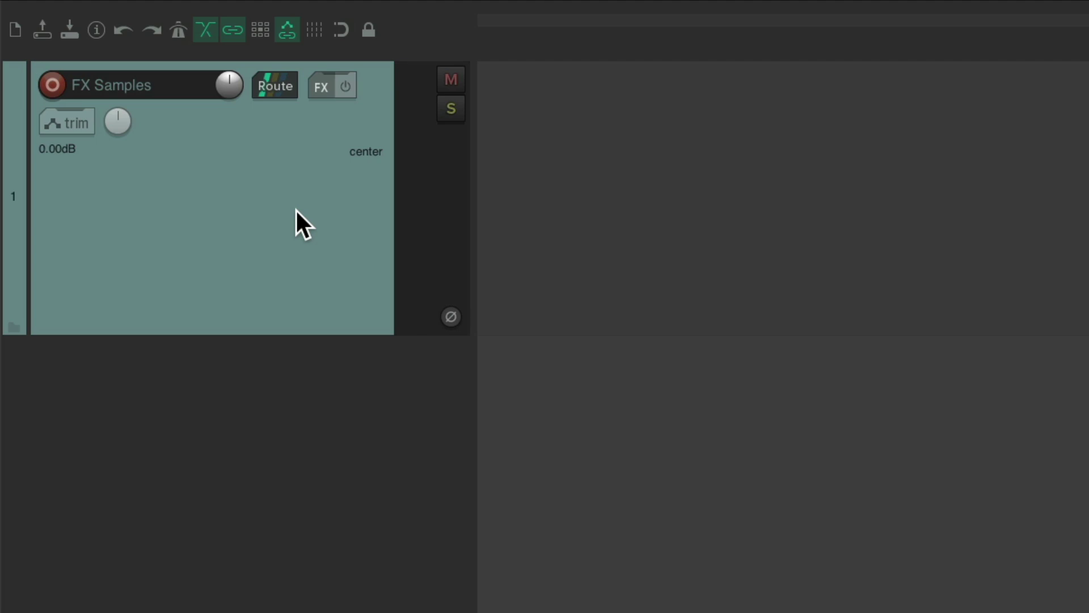
# Step: Arm the FX Samples track for recording and delete the temporary second track
pyautogui.doubleClick(328, 424)
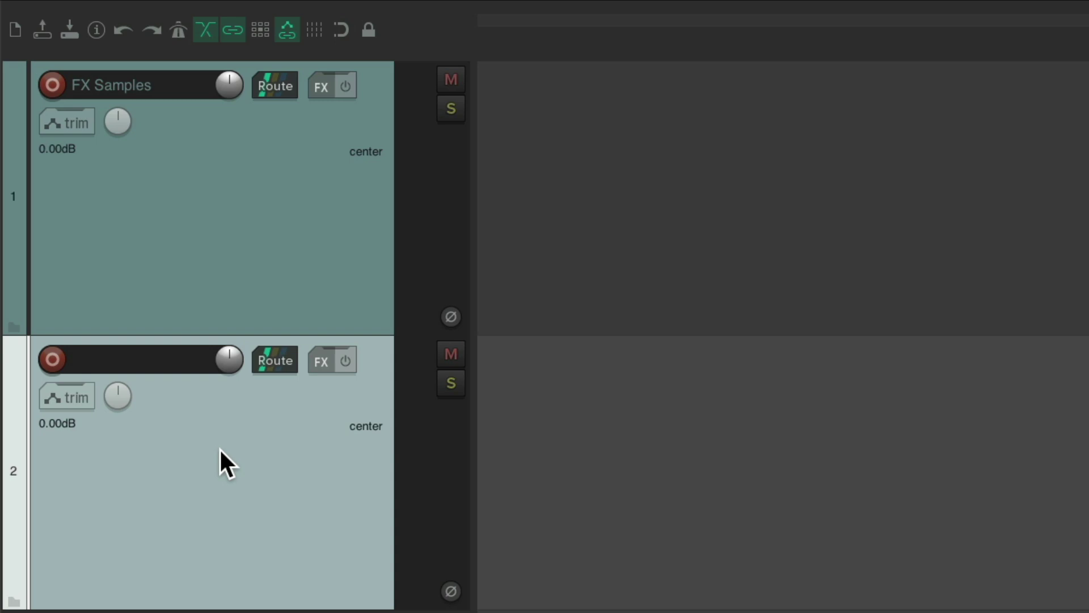
pyautogui.click(51, 359)
pyautogui.click(49, 360)
pyautogui.click(52, 84)
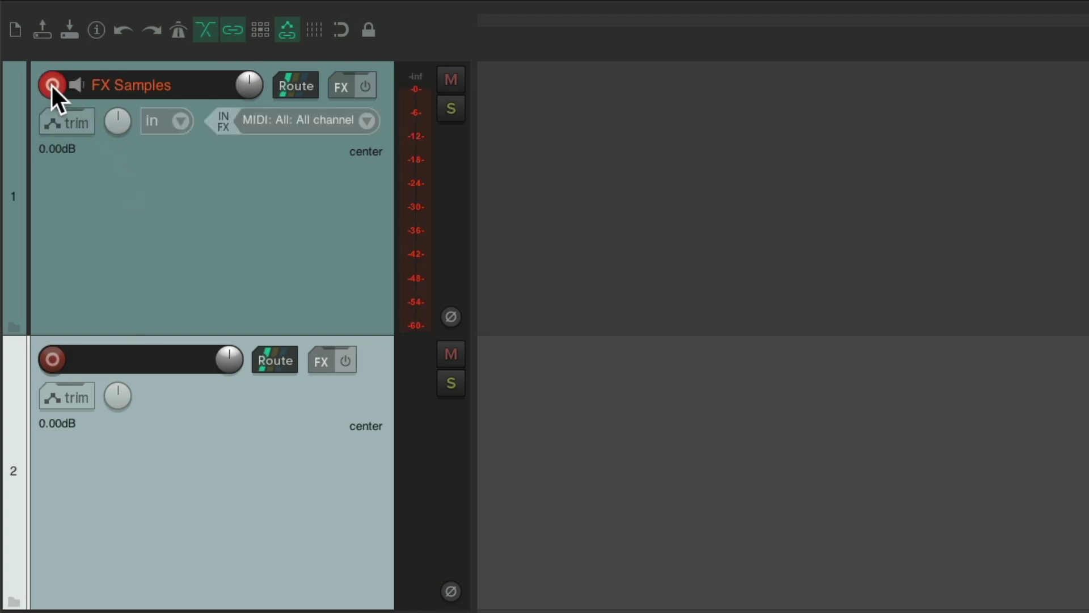
pyautogui.press('Delete')
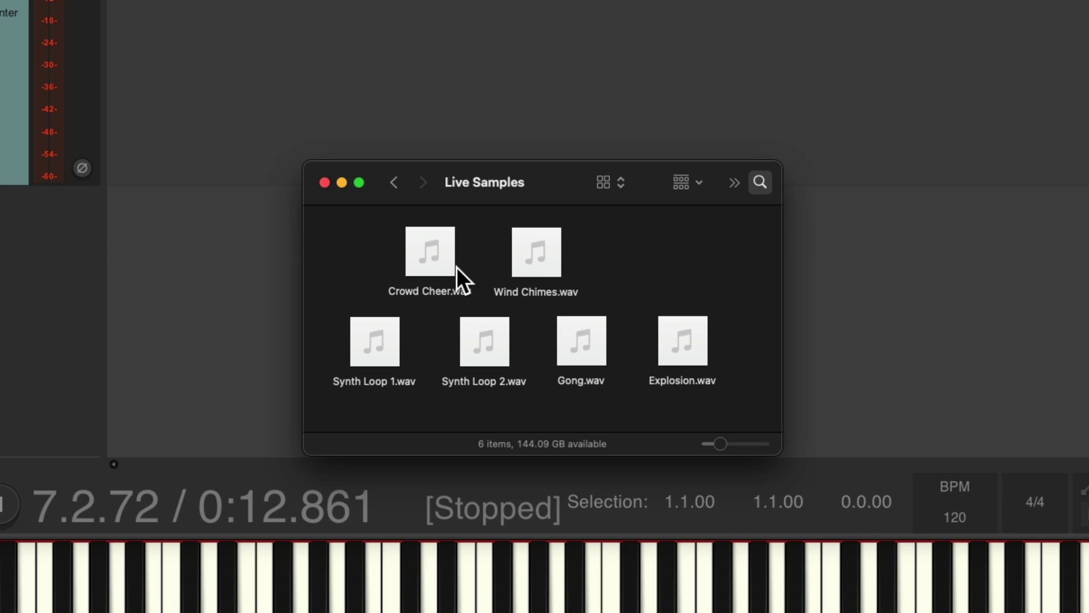
# Step: Preview Crowd Cheer, Wind Chimes, Synth Loop 1, Synth Loop 2, Gong and Explosion, then deselect
pyautogui.click(430, 253)
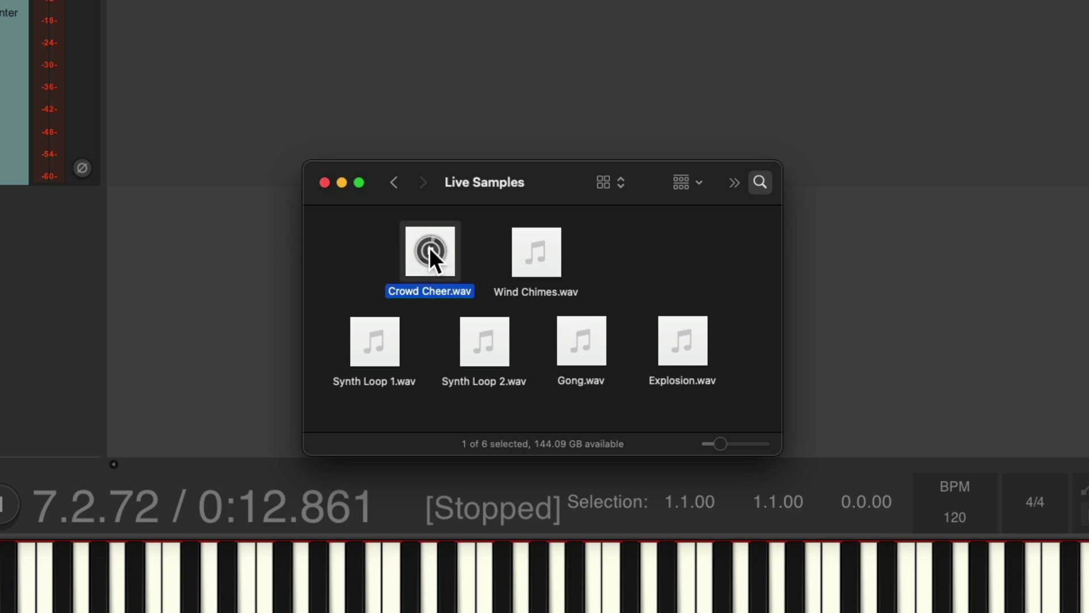
pyautogui.click(540, 253)
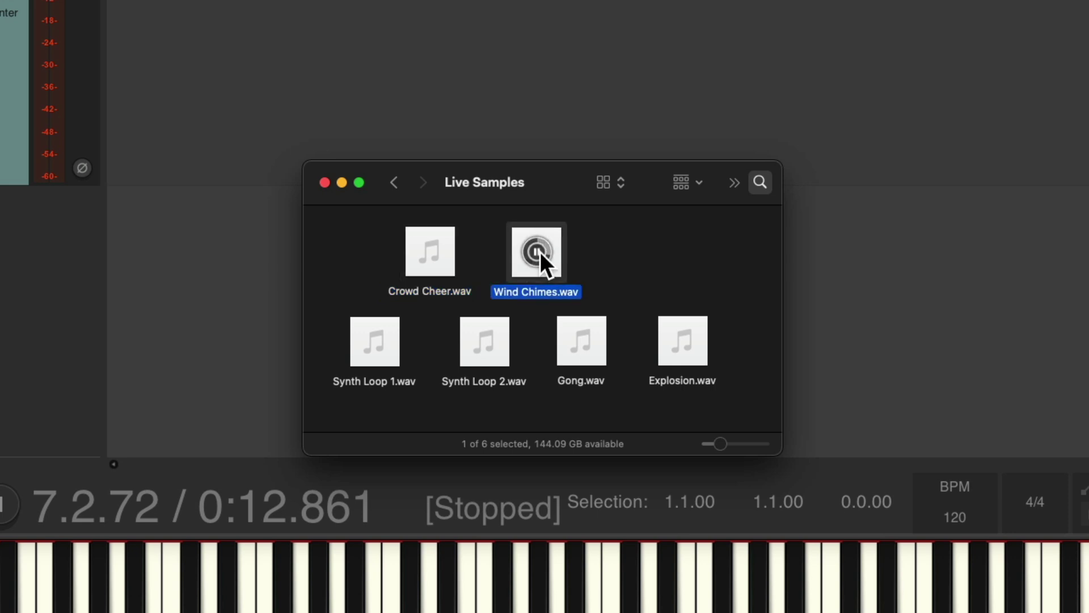
pyautogui.click(374, 340)
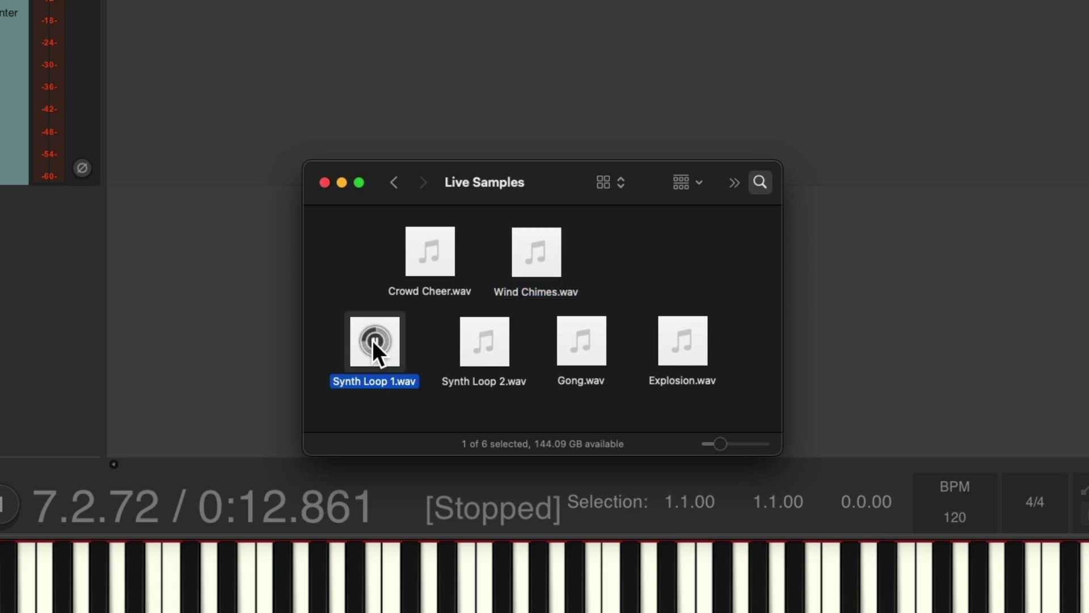
pyautogui.click(485, 339)
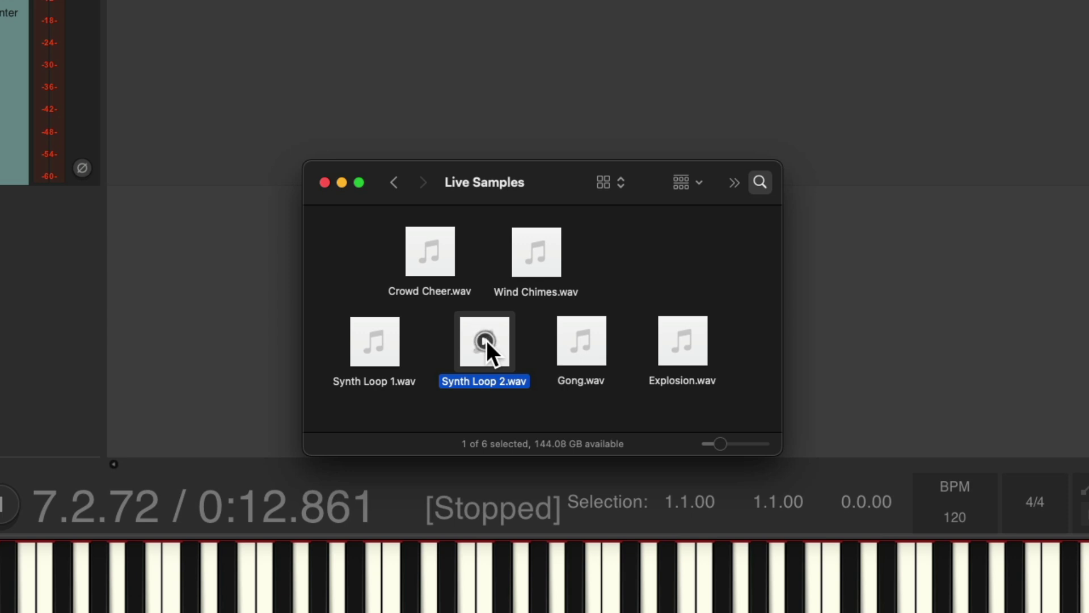
pyautogui.click(582, 339)
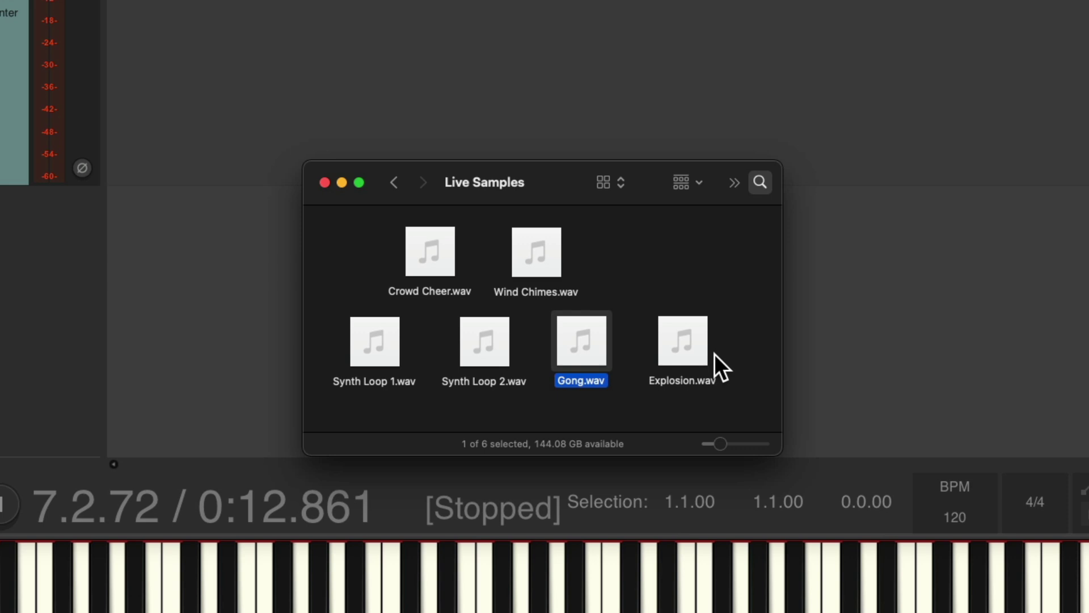
pyautogui.click(685, 337)
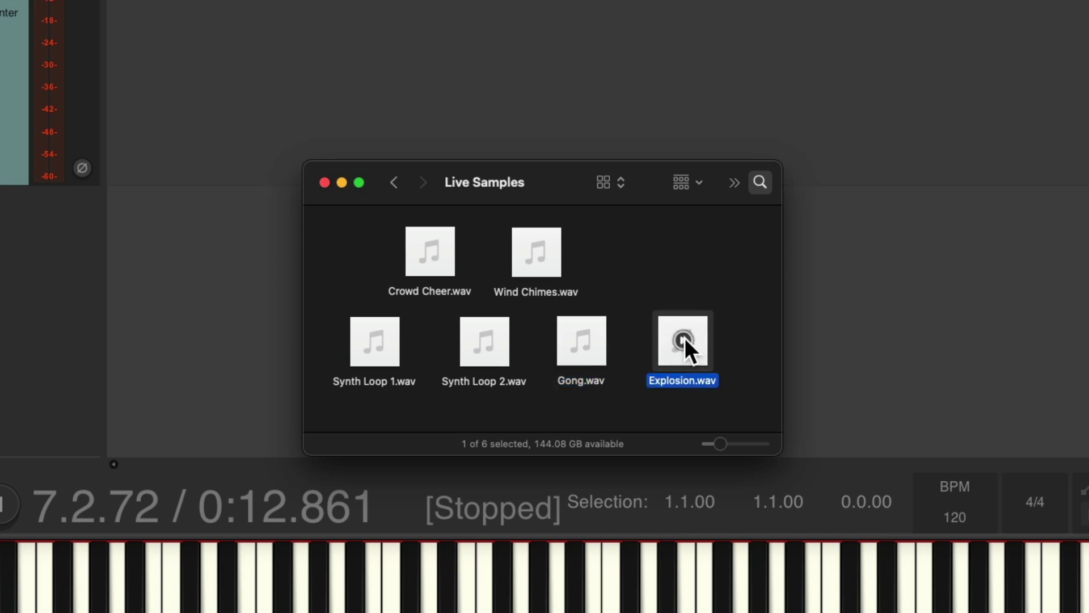
pyautogui.click(641, 294)
pyautogui.moveTo(604, 339)
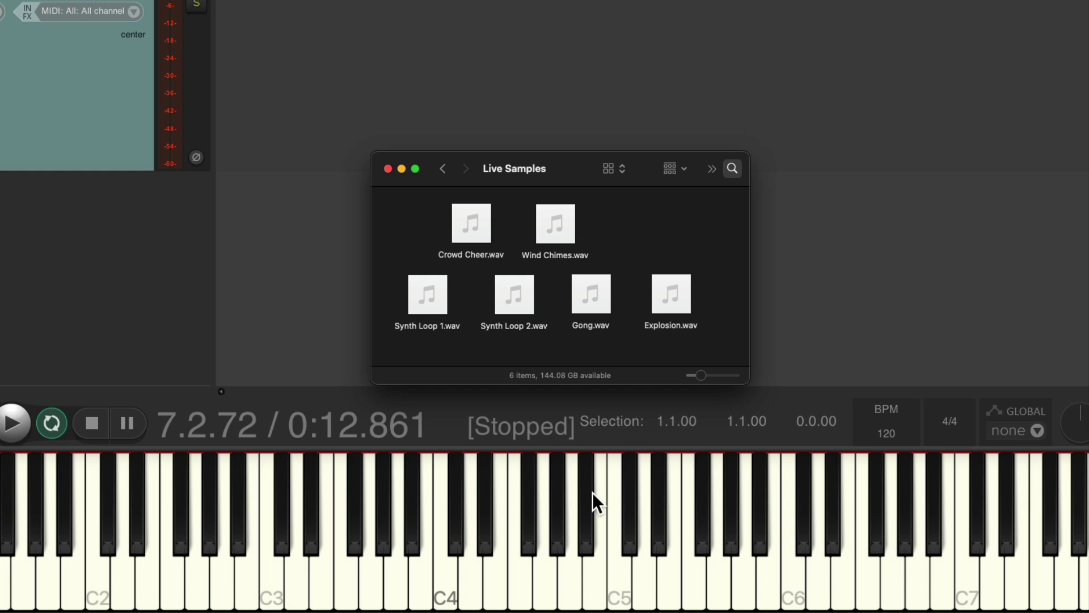
# Step: Bring the REAPER project window back in front of Finder
pyautogui.click(592, 491)
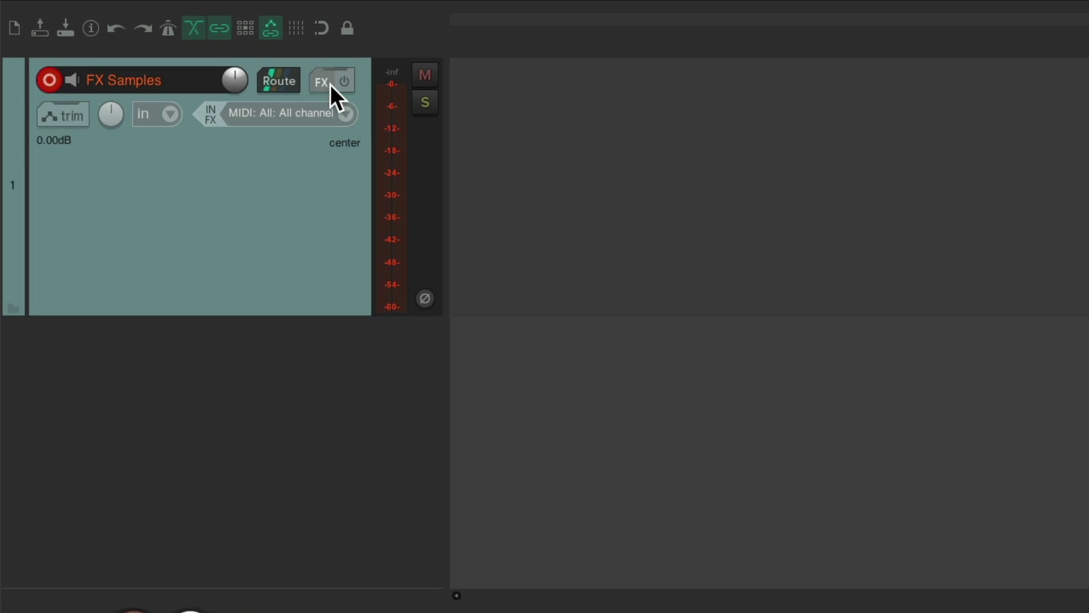
# Step: Filter the track's FX list by 'samp' and select VSTi: ReaSamplOmatic5000 (Cockos)
pyautogui.click(336, 85)
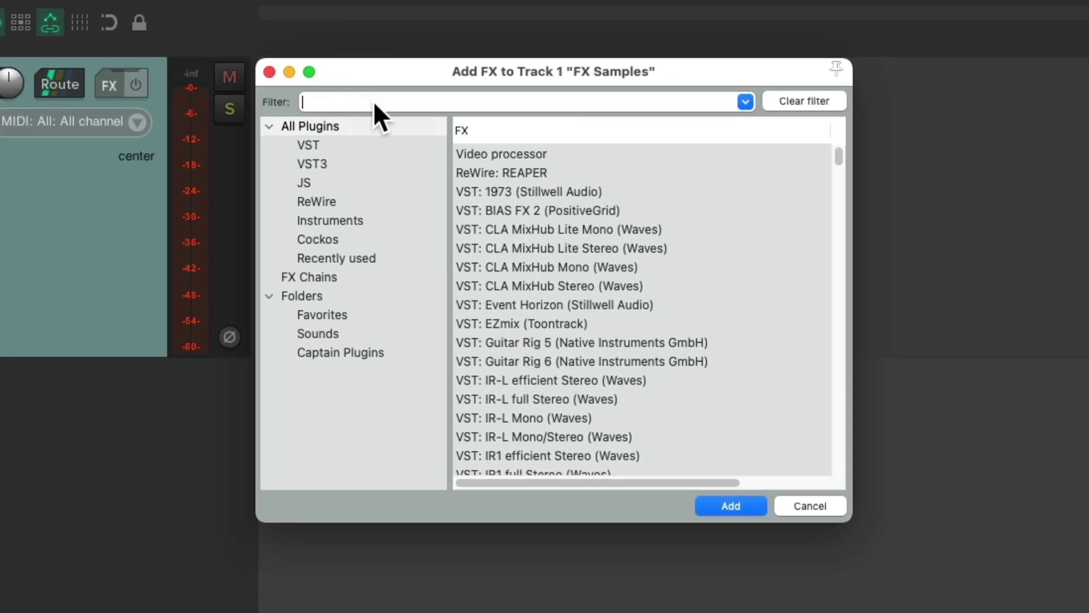
pyautogui.write('samp')
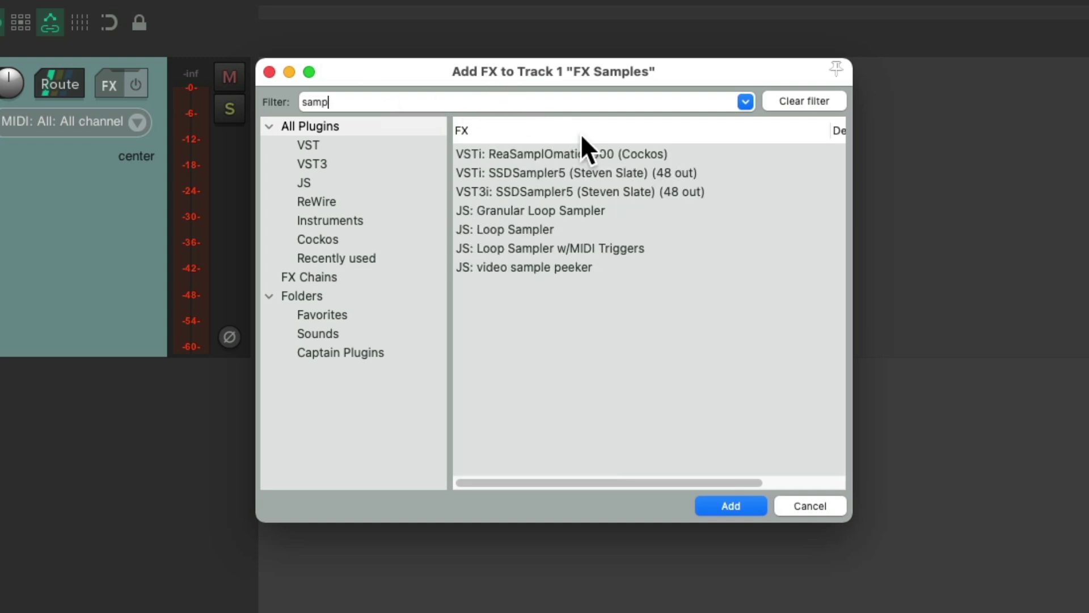
pyautogui.click(592, 152)
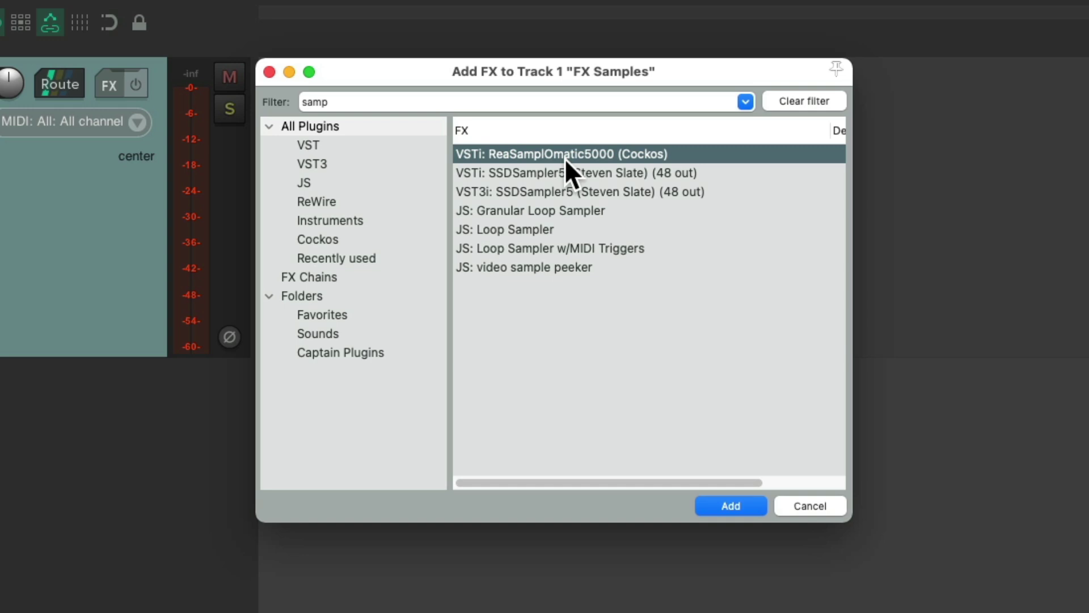
# Step: Add ReaSamplOmatic5000 to FX Samples with its note range limited to C1
pyautogui.doubleClick(564, 158)
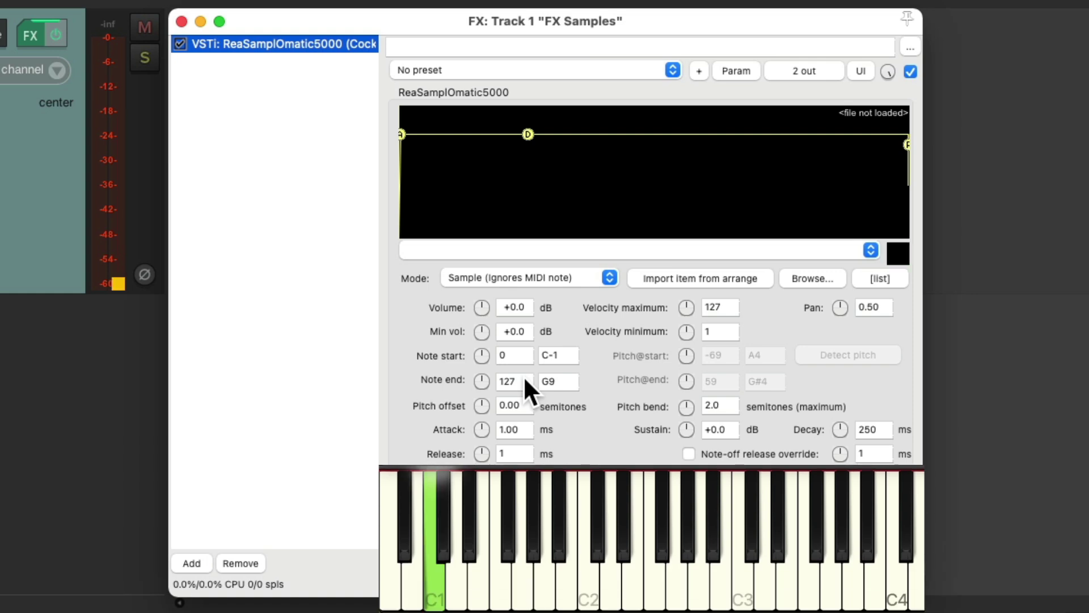
pyautogui.click(482, 354)
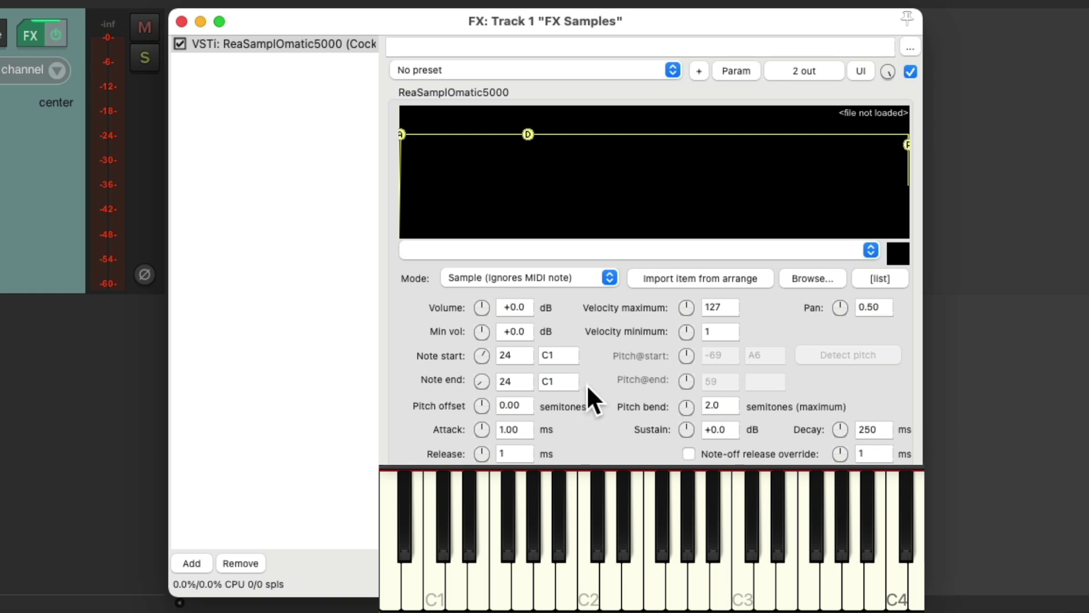
pyautogui.press('super+Tab')
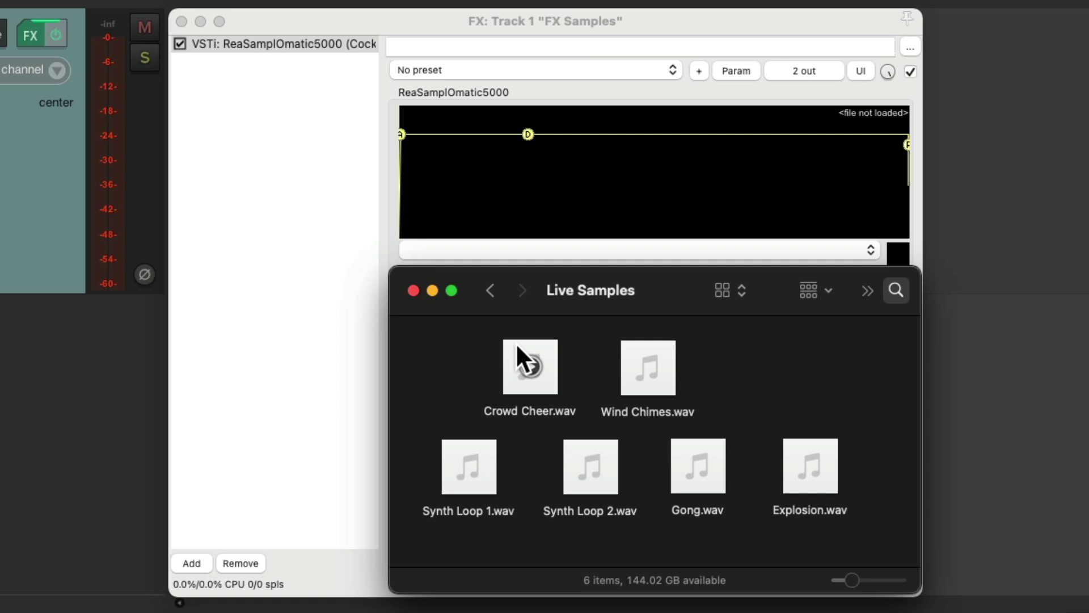
# Step: Load Crowd Cheer.wav into the sampler and play C1 on the virtual keyboard
pyautogui.moveTo(516, 342); pyautogui.dragTo(551, 152)
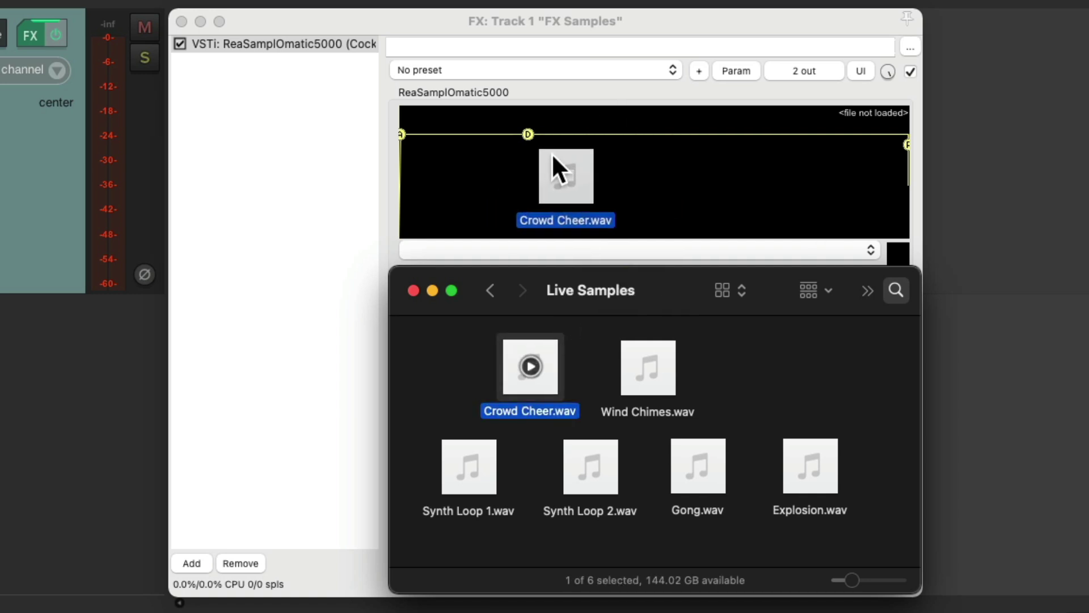
pyautogui.moveTo(553, 157); pyautogui.dragTo(557, 164)
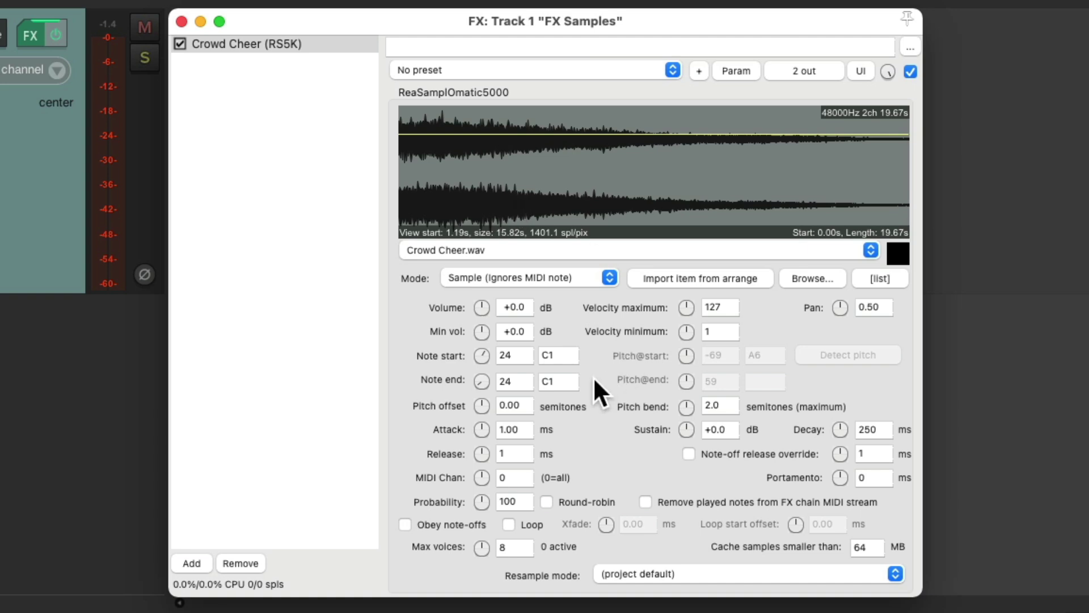
pyautogui.hotkey('alt', 'b')
pyautogui.press('z')
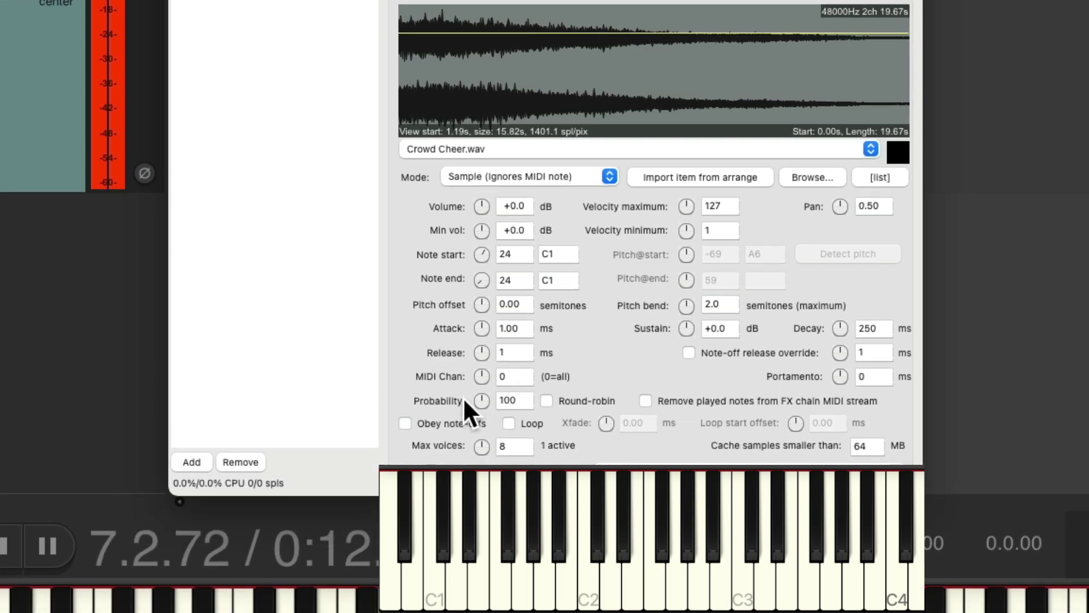
# Step: Retest C1 and leave Obey note-offs off for the Crowd Cheer sampler
pyautogui.click(405, 423)
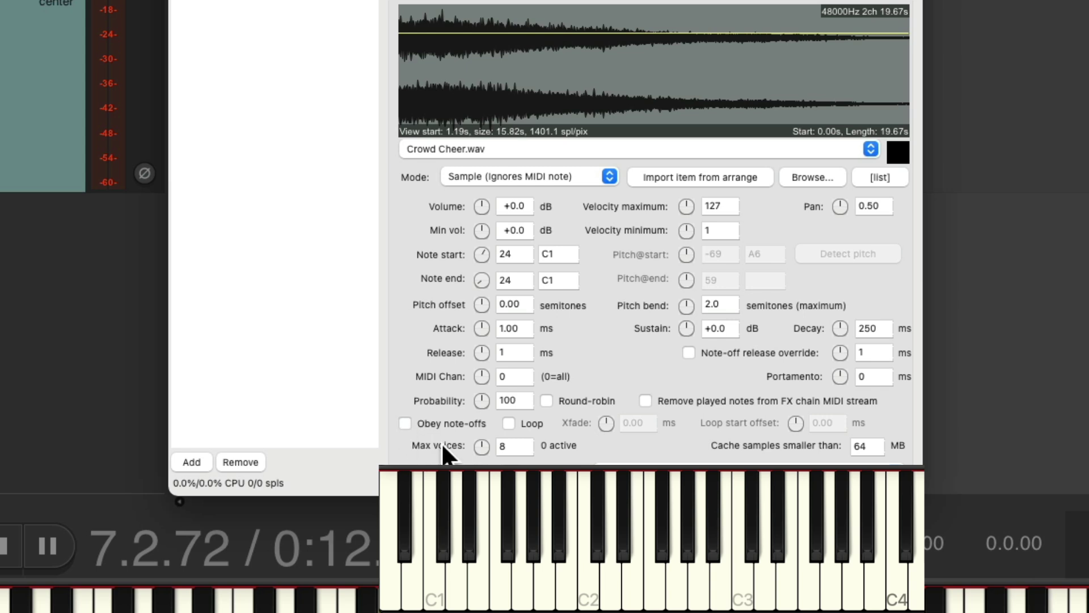
pyautogui.press('z')
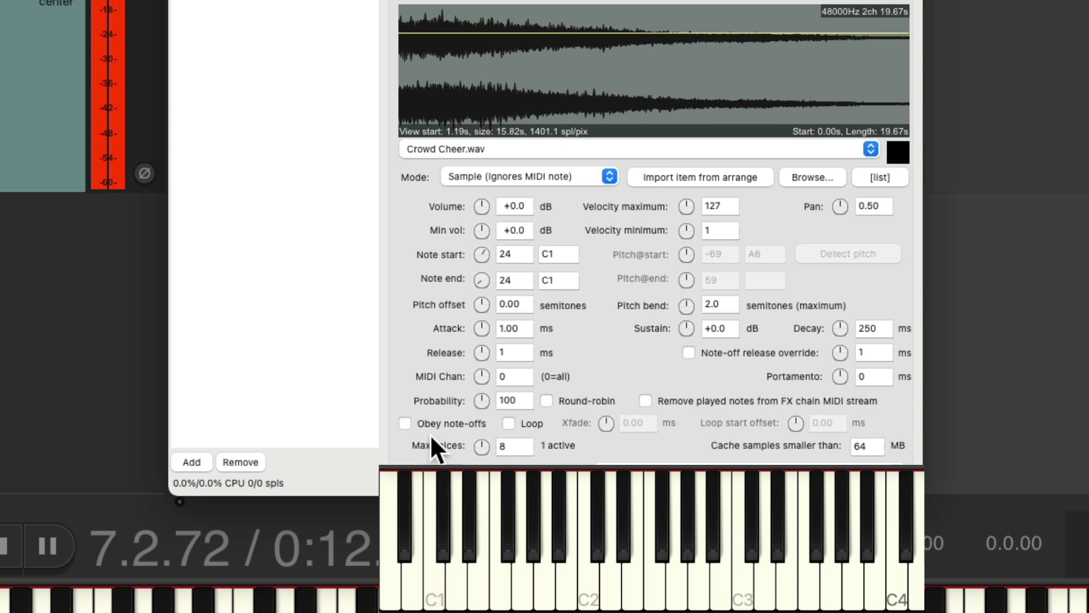
pyautogui.click(406, 423)
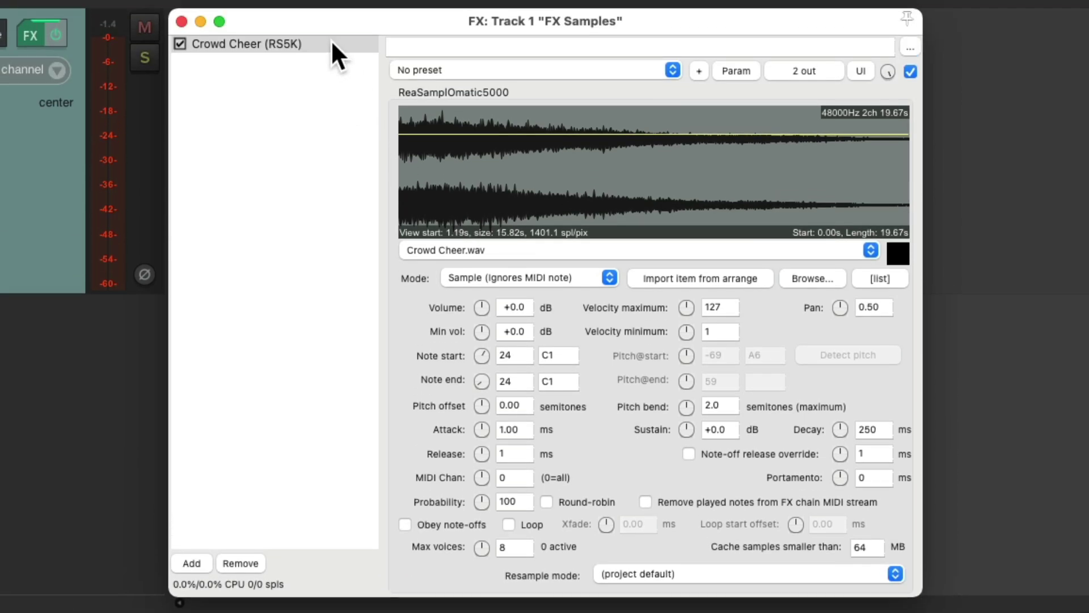
pyautogui.click(332, 40)
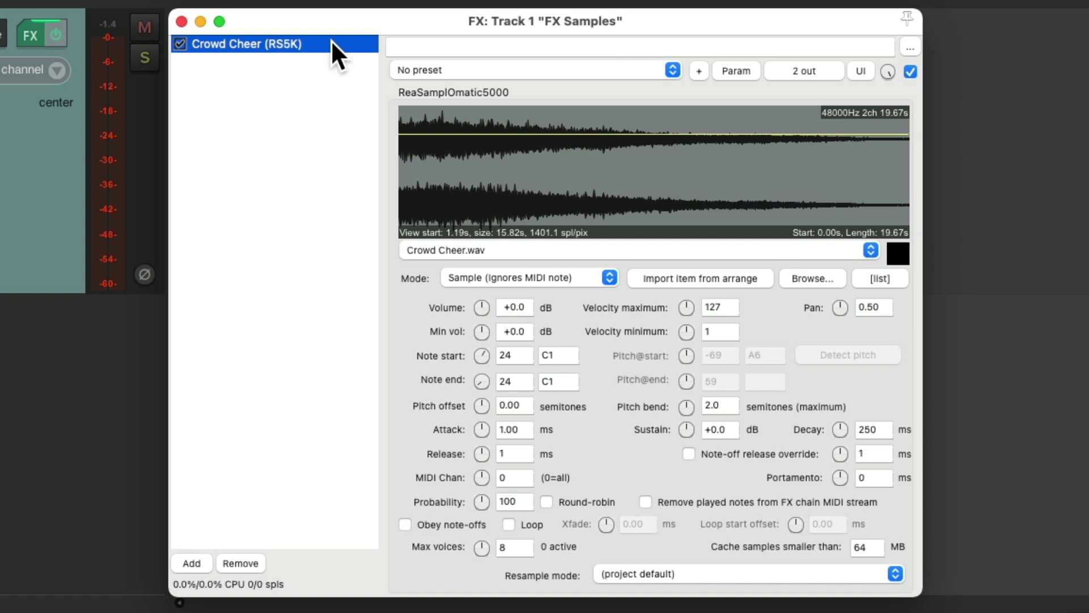
# Step: Duplicate the Crowd Cheer sampler, shift it to note C2, and load Wind Chimes.wav
pyautogui.press('super+v')
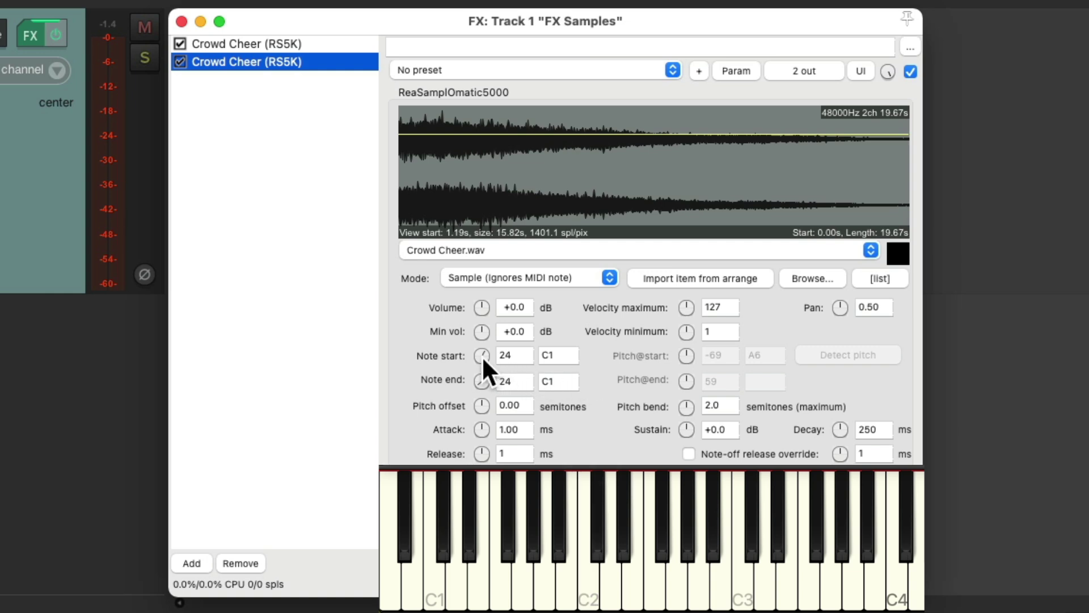
pyautogui.scroll(12, 481, 356)
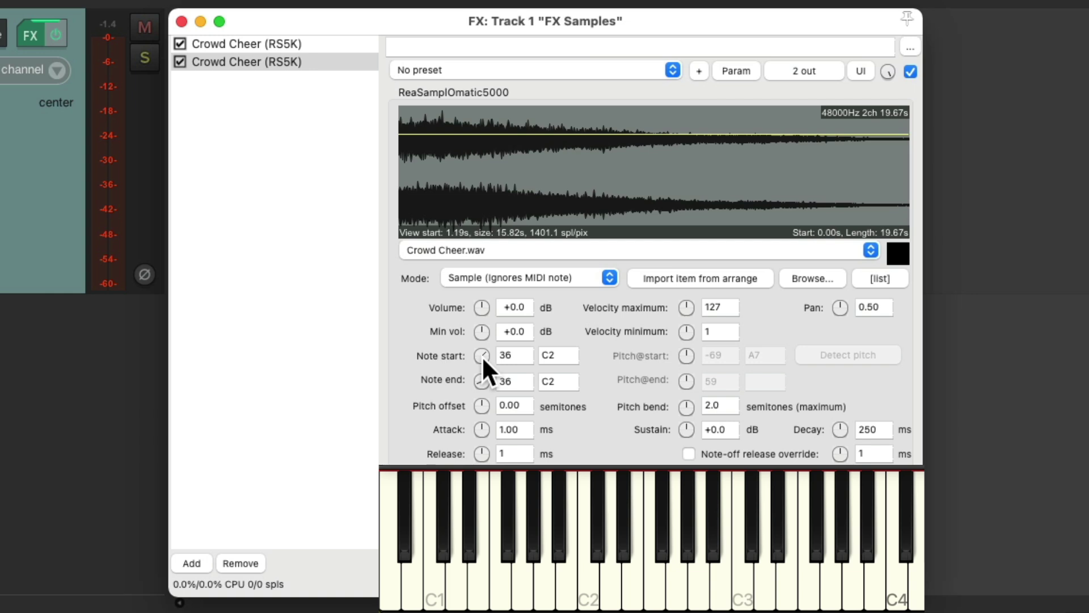
pyautogui.press('super+Tab')
pyautogui.moveTo(676, 341)
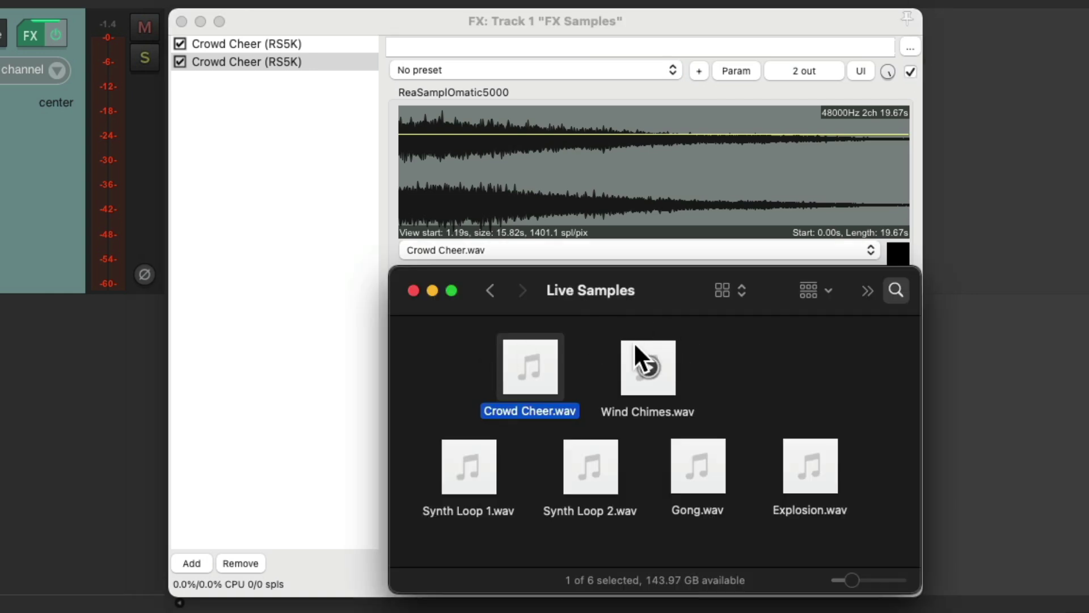
pyautogui.moveTo(634, 342); pyautogui.dragTo(549, 139)
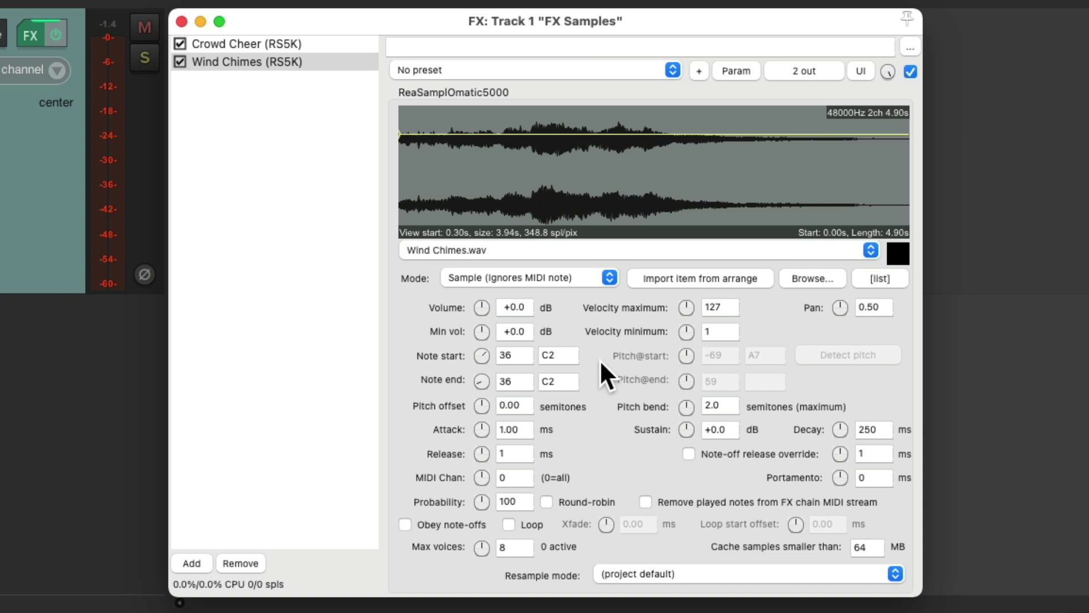
# Step: Duplicate the Wind Chimes sampler, set Note start to 48 (C3), and load Synth Loop 1.wav
pyautogui.click(321, 60)
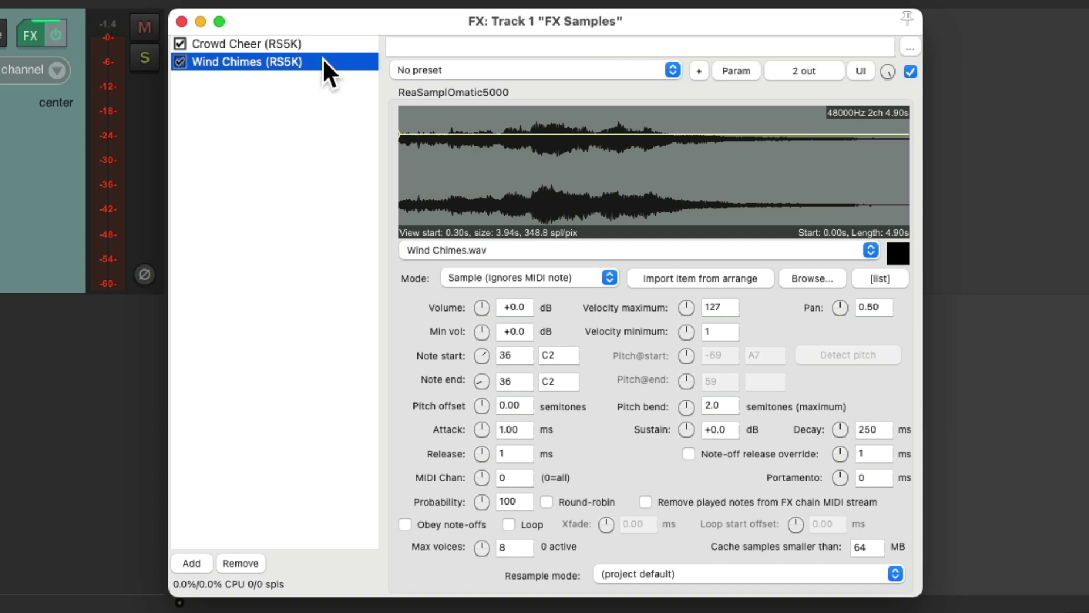
pyautogui.press('super+c')
pyautogui.press('super+v')
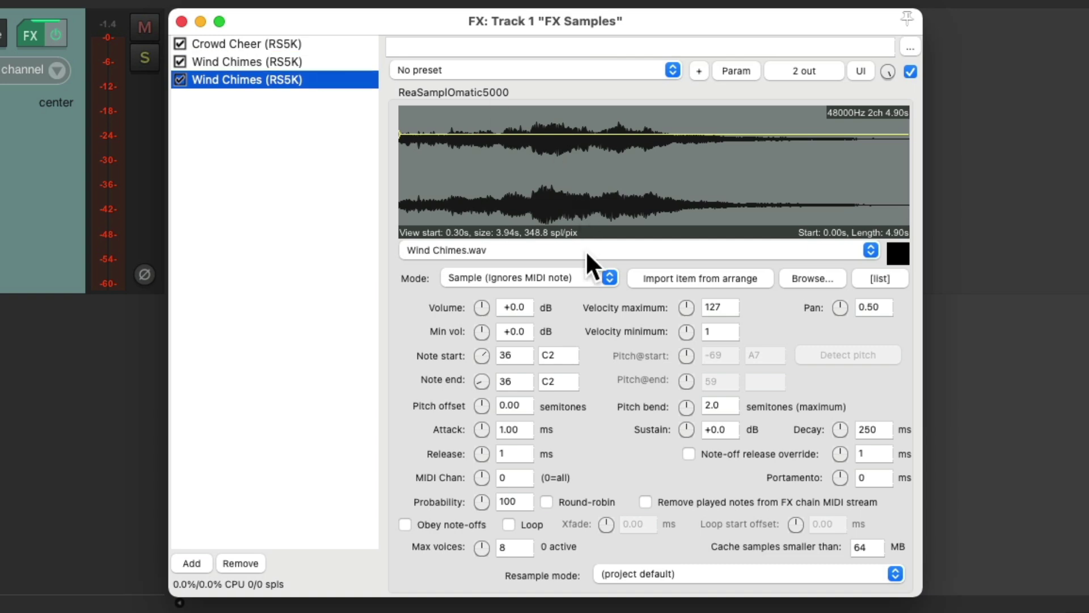
pyautogui.press('z')
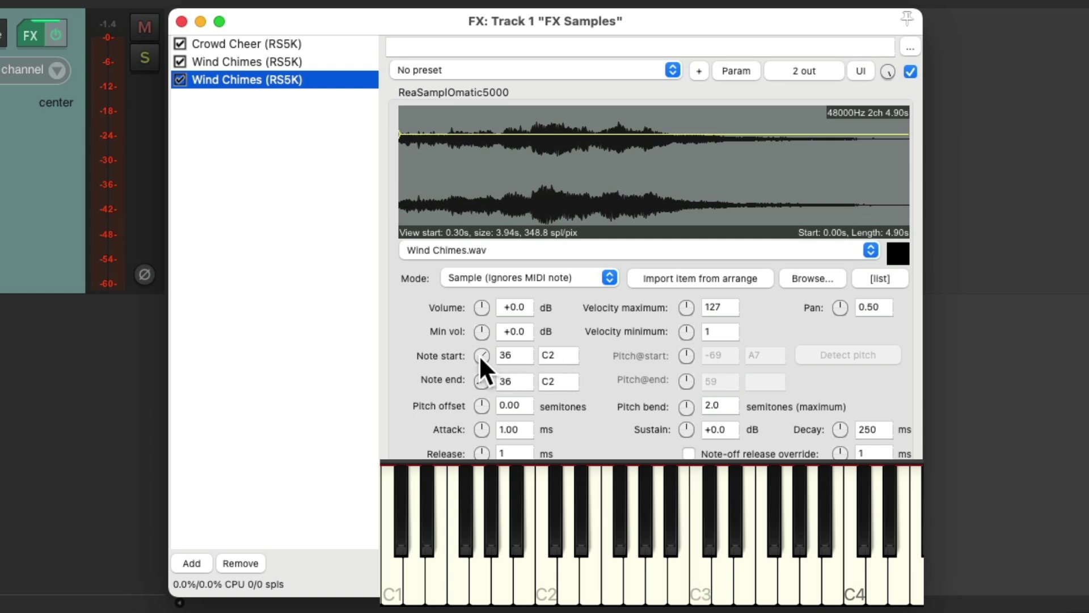
pyautogui.scroll(12, 481, 355)
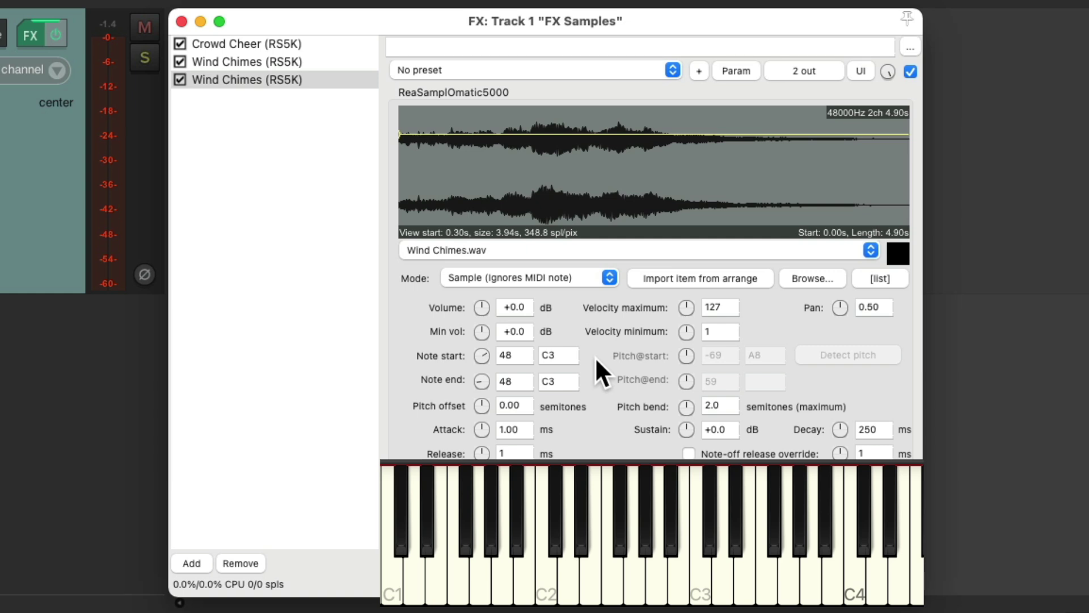
pyautogui.press('super+Tab')
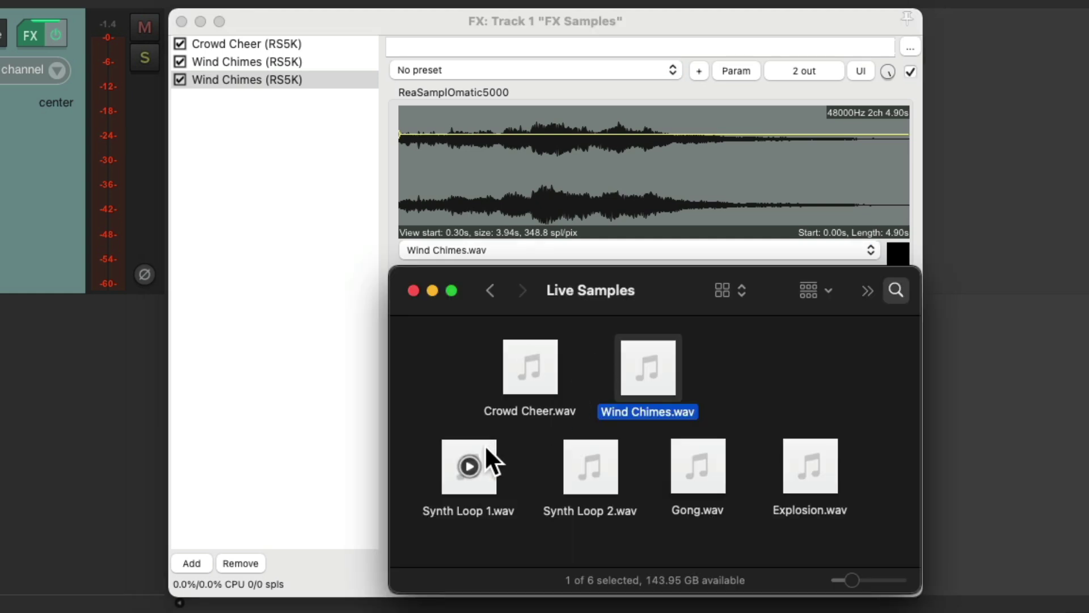
pyautogui.moveTo(485, 444); pyautogui.dragTo(578, 155)
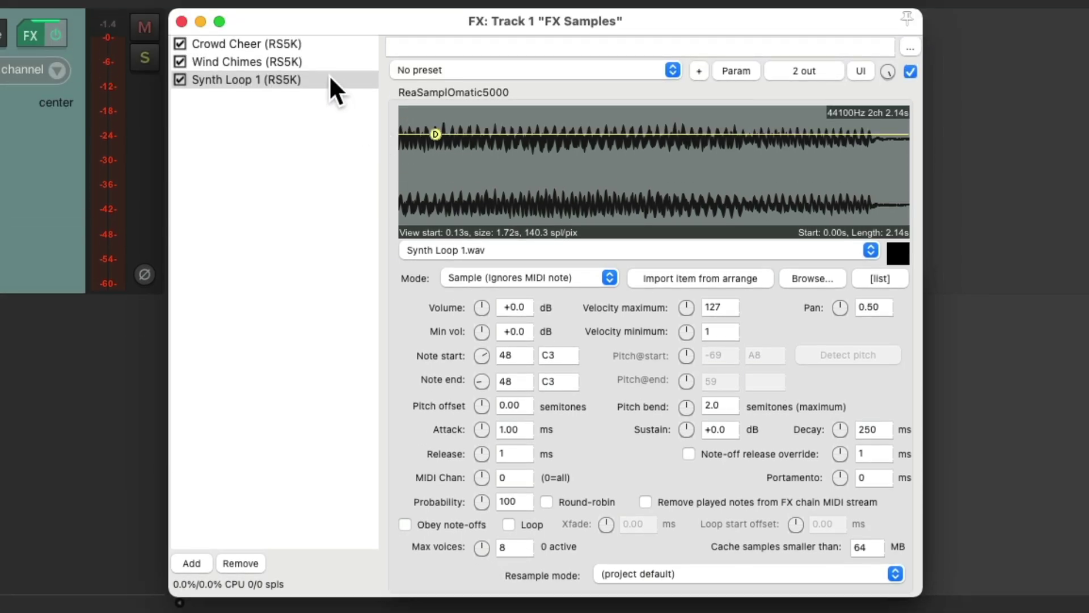
# Step: Duplicate Synth Loop 1 (RS5K), set Note start to 50 (D3), and load Synth Loop 2.wav
pyautogui.click(329, 80)
pyautogui.press('super+v')
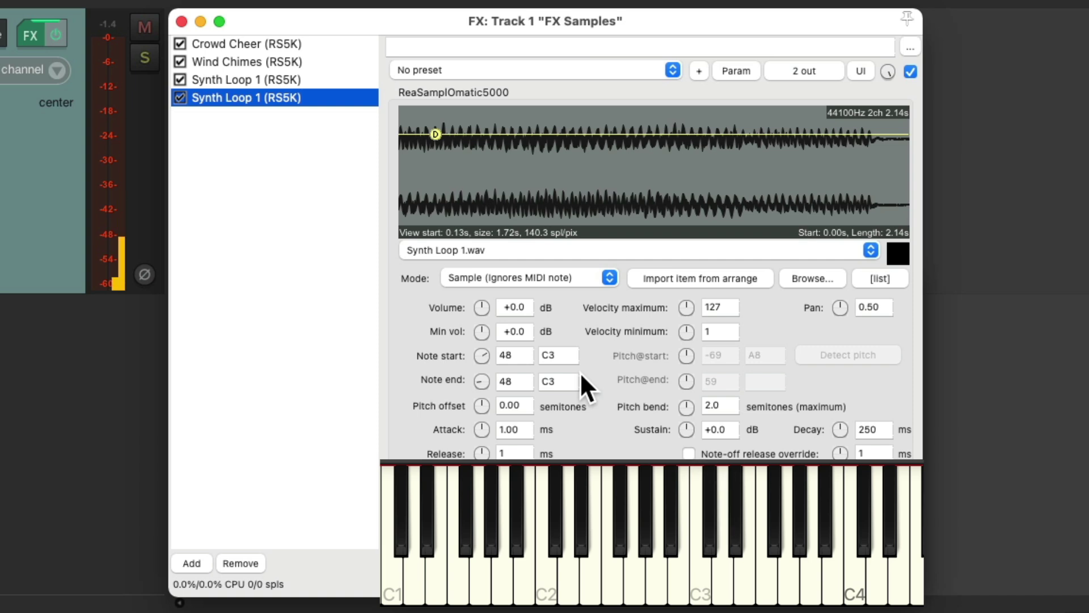
pyautogui.scroll(2, 478, 354)
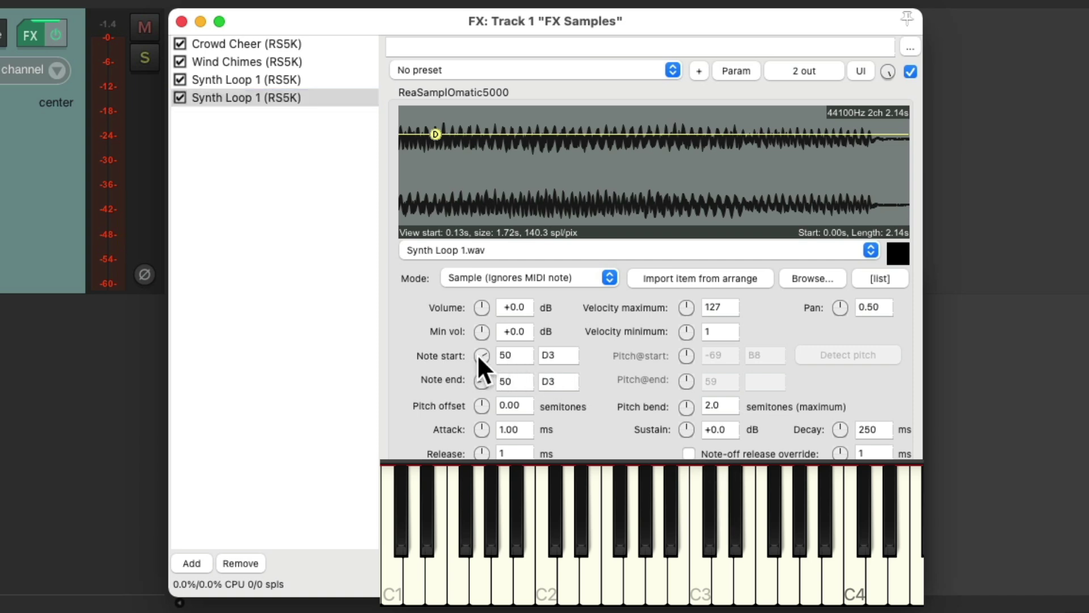
pyautogui.press('super+Tab')
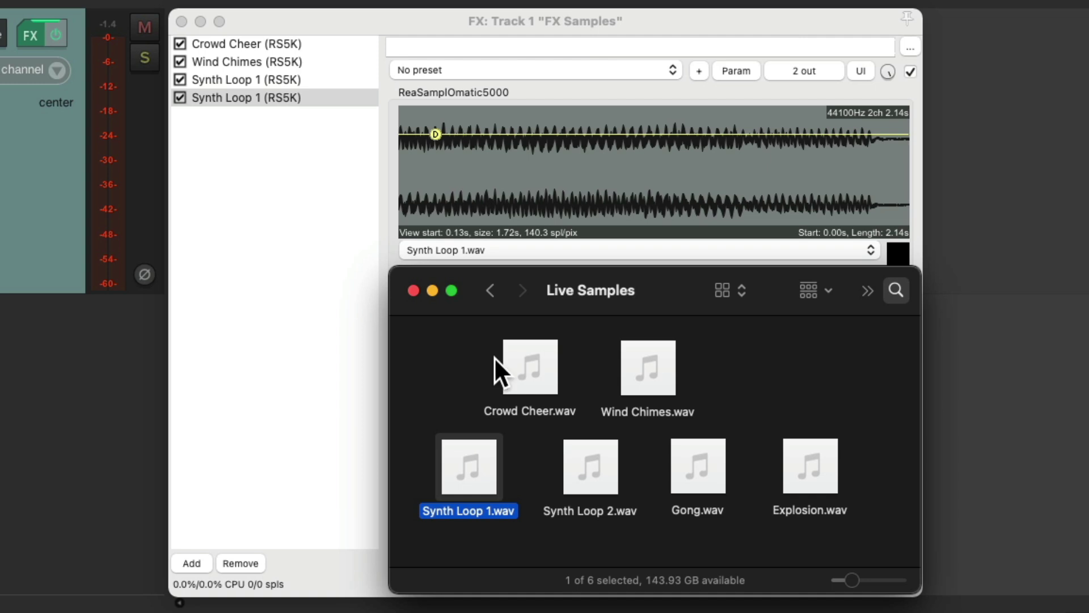
pyautogui.click(574, 442)
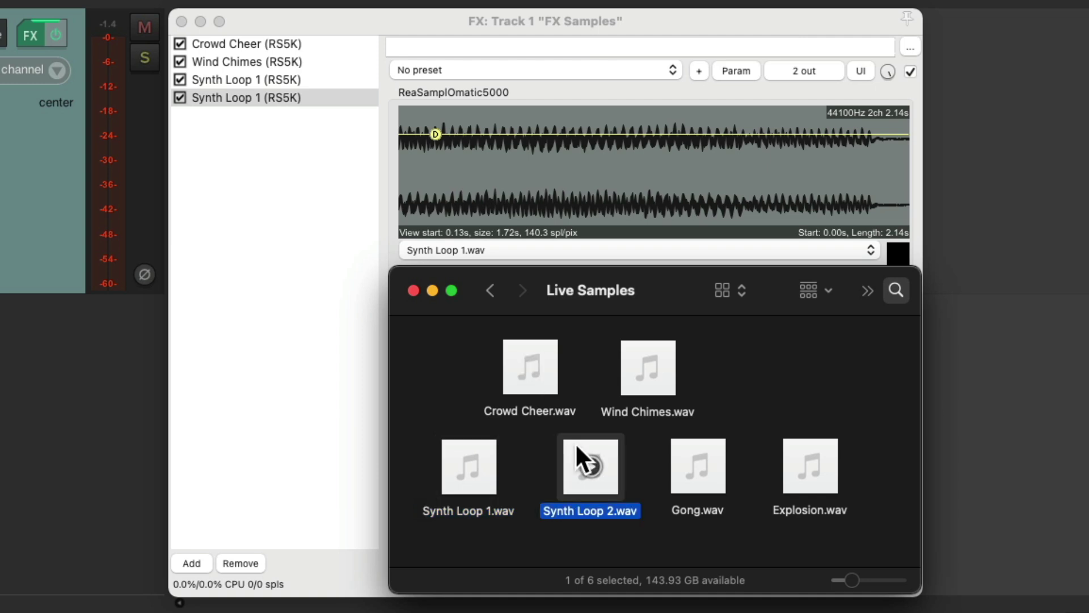
pyautogui.moveTo(575, 443); pyautogui.dragTo(536, 154)
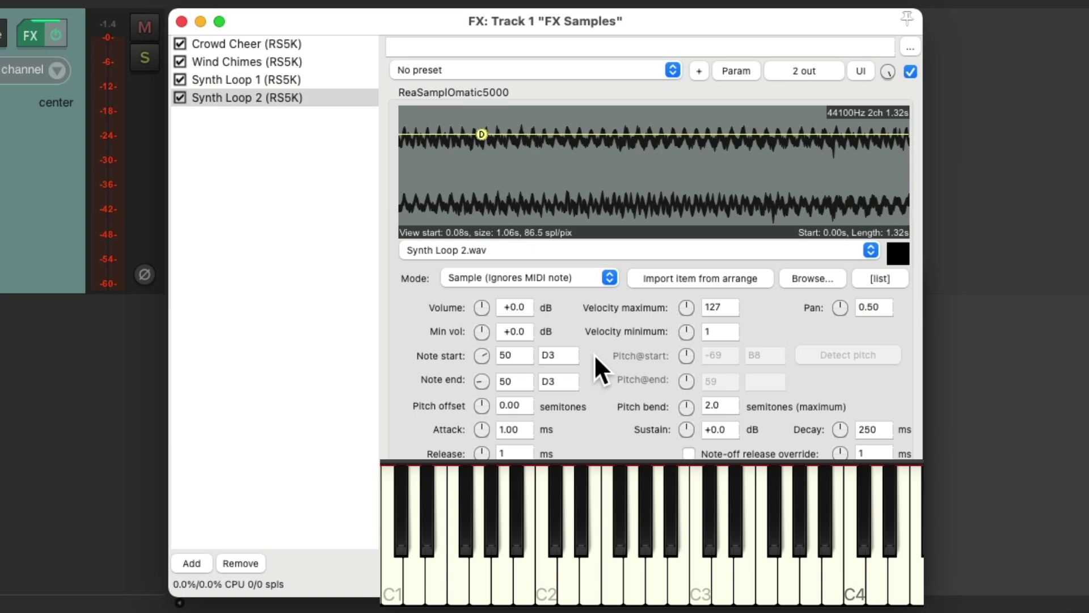
# Step: Duplicate the Synth Loop 2 sampler and set the copy's note to 60 (C4)
pyautogui.click(323, 97)
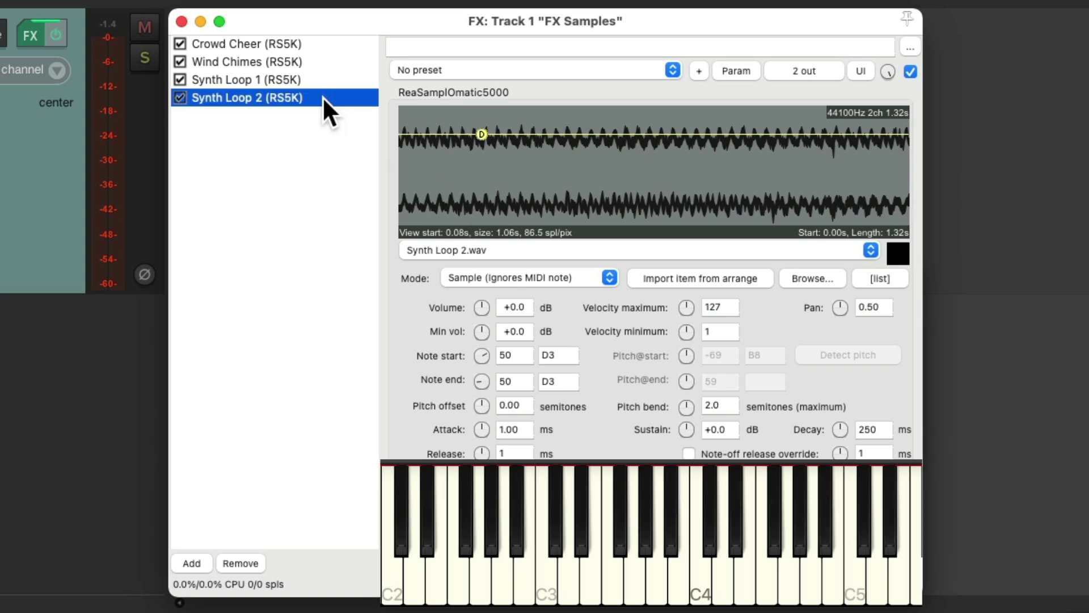
pyautogui.press('super+v')
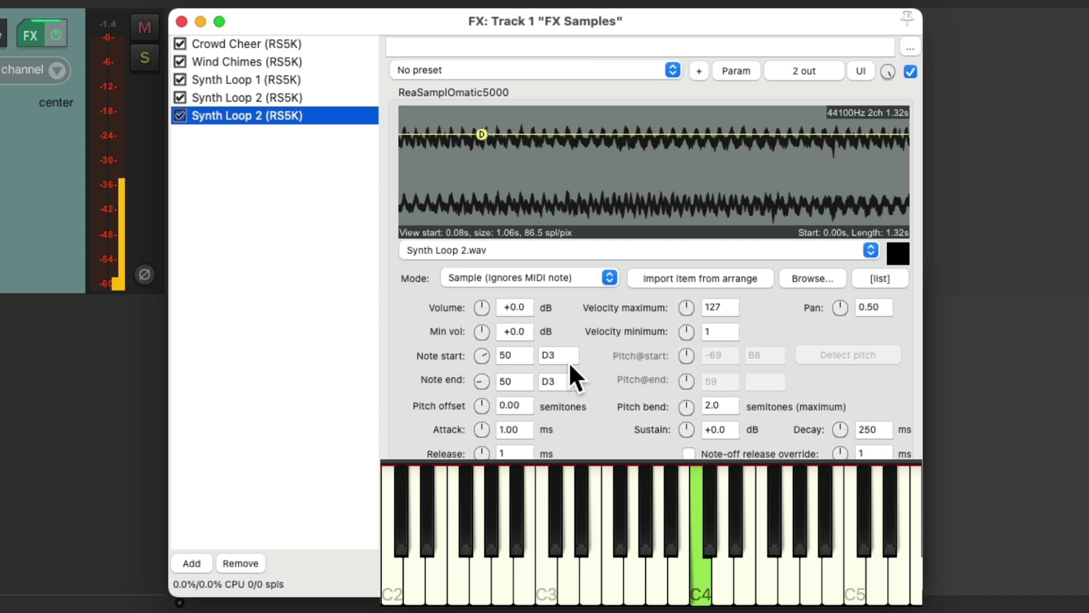
pyautogui.click(481, 350)
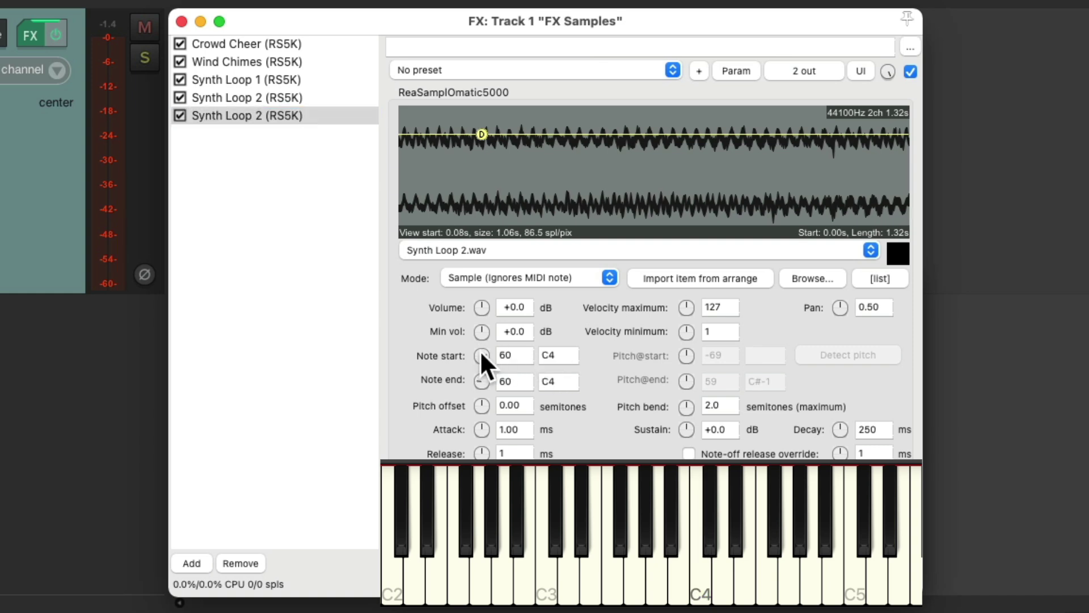
# Step: Load Gong.wav from the Live Samples folder into the new sampler and show the virtual MIDI keyboard
pyautogui.press('super+Tab')
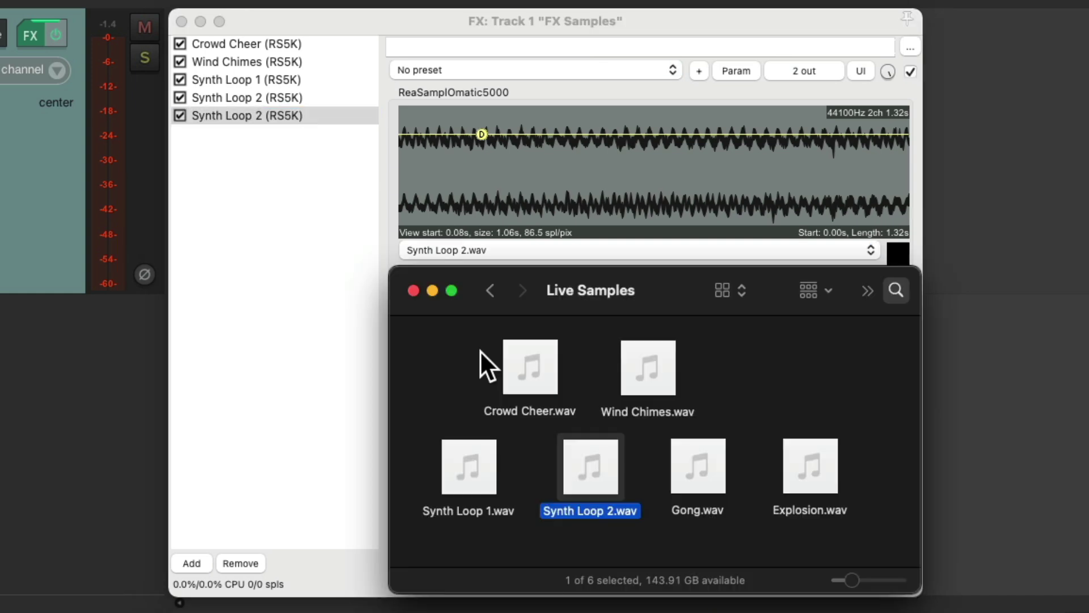
pyautogui.click(718, 444)
pyautogui.moveTo(715, 440); pyautogui.dragTo(640, 173)
pyautogui.hotkey('alt', 'b')
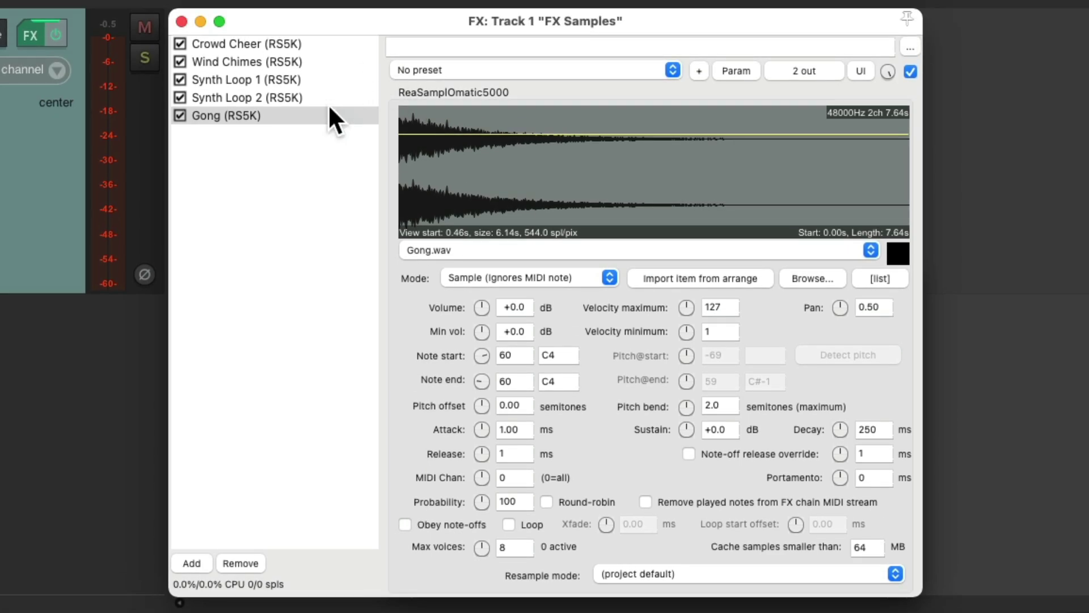
# Step: Duplicate the Gong sampler, raise its note to 72 (C5), and load Explosion.wav into it
pyautogui.click(327, 116)
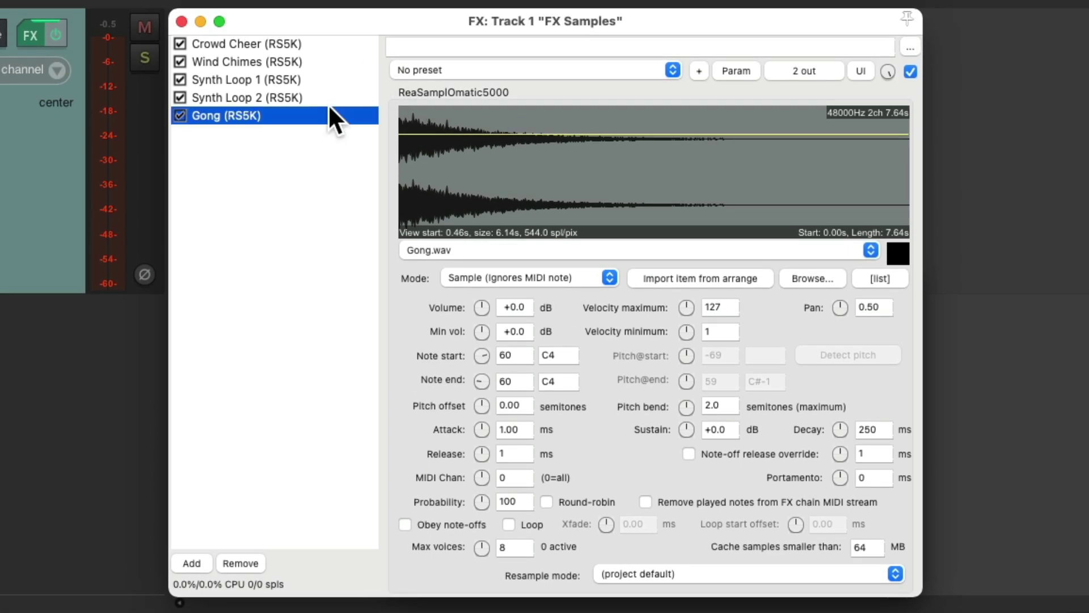
pyautogui.press('super+v')
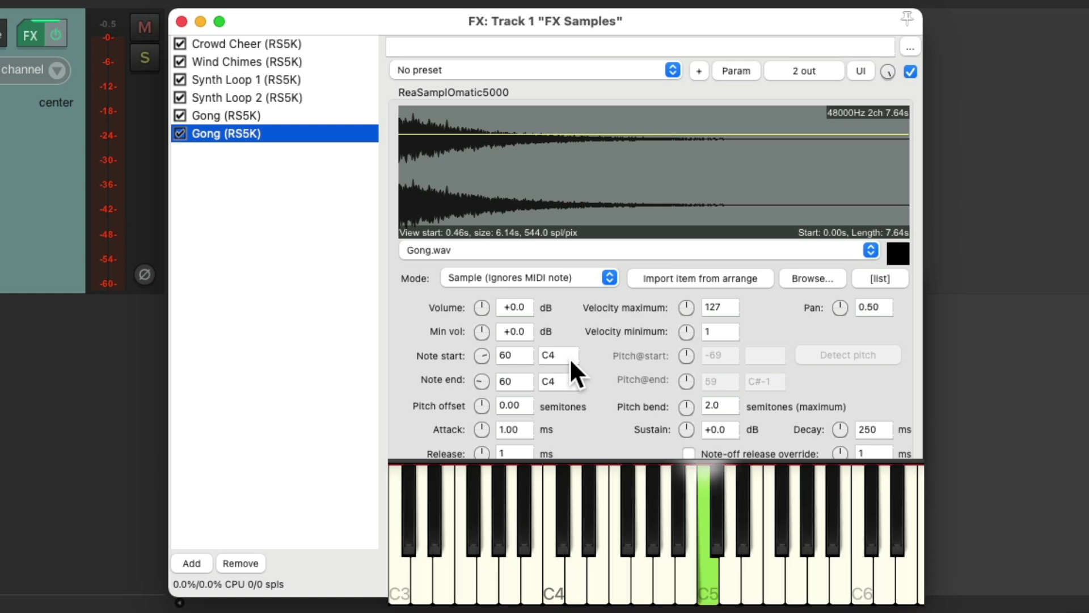
pyautogui.moveTo(482, 355); pyautogui.dragTo(489, 352)
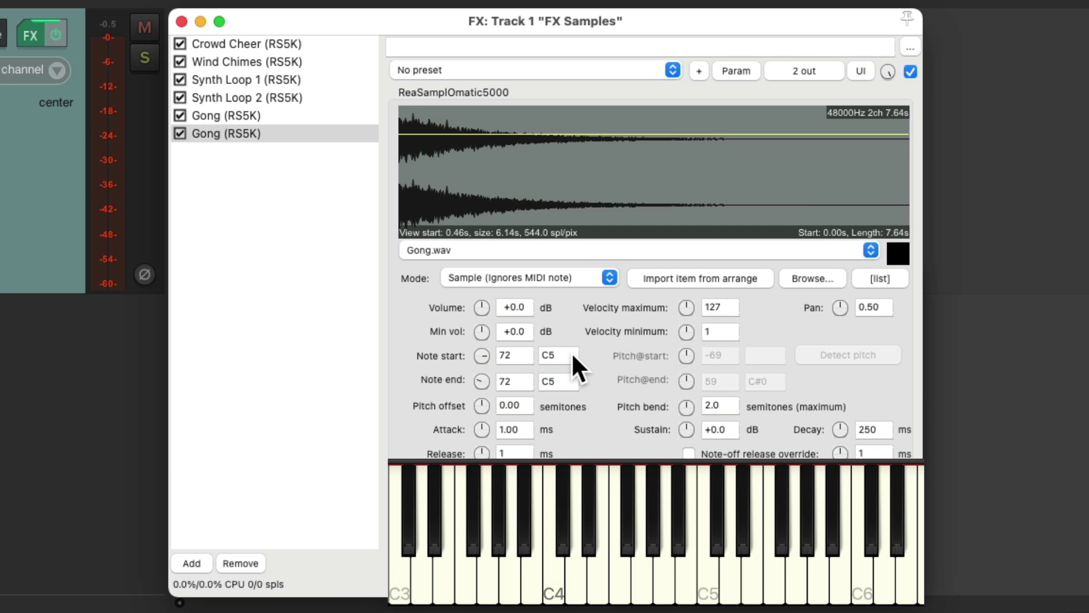
pyautogui.press('super+Tab')
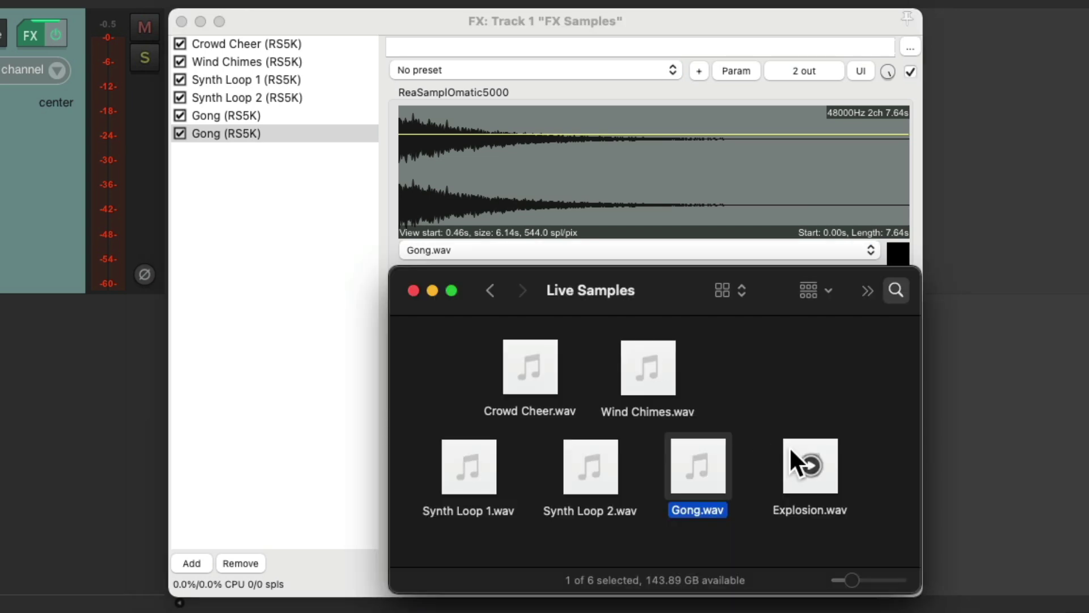
pyautogui.moveTo(791, 448); pyautogui.dragTo(545, 153)
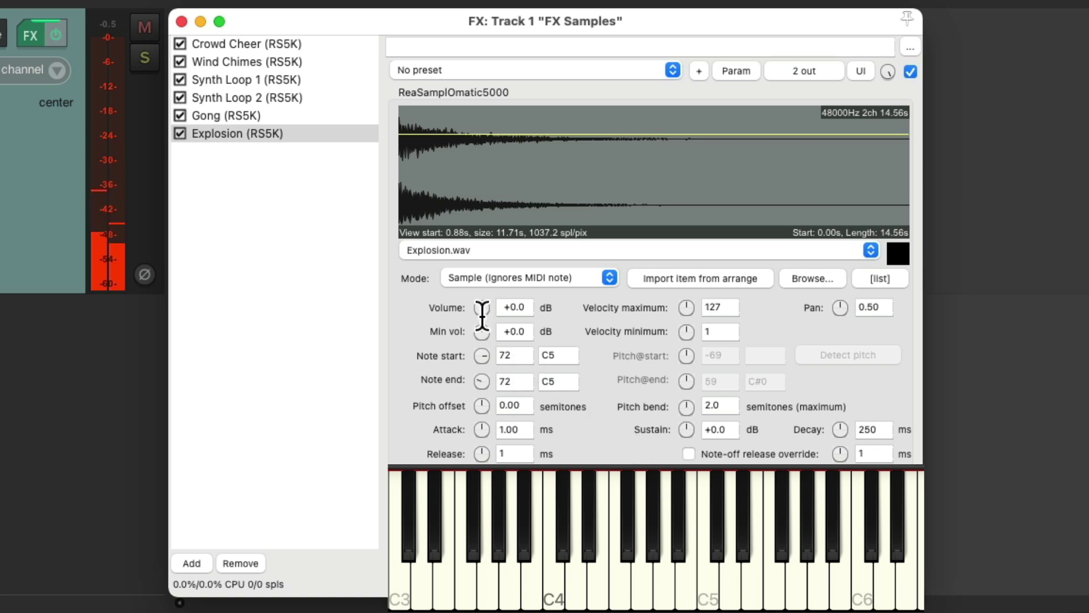
# Step: Turn down the Explosion sampler's volume and close the FX Samples track's FX chain
pyautogui.moveTo(481, 312)
pyautogui.mouseDown()
pyautogui.moveTo(481, 338)
pyautogui.moveTo(481, 289)
pyautogui.moveTo(488, 309)
pyautogui.mouseUp()
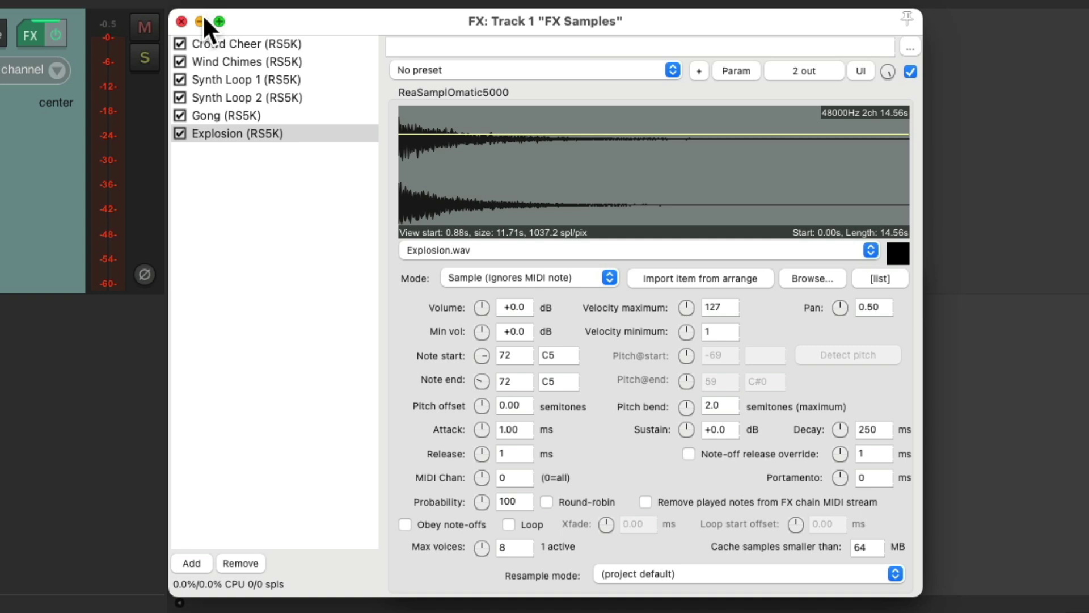
pyautogui.click(179, 18)
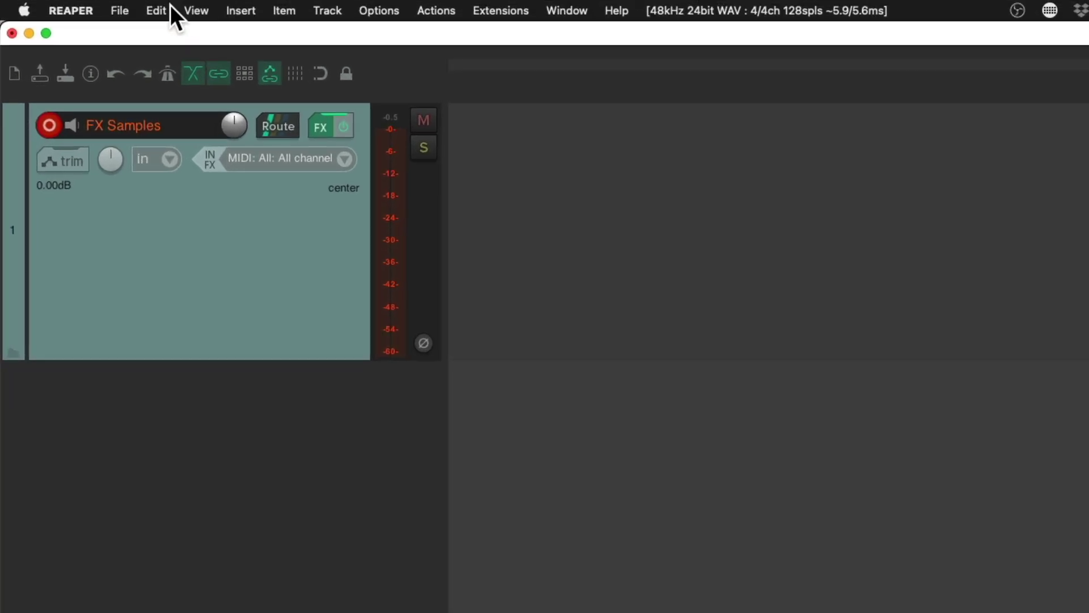
# Step: Save the project as a copy with 'Create subdirectory for project' ticked and 'Copy all media into project directory' kept checked
pyautogui.click(83, 5)
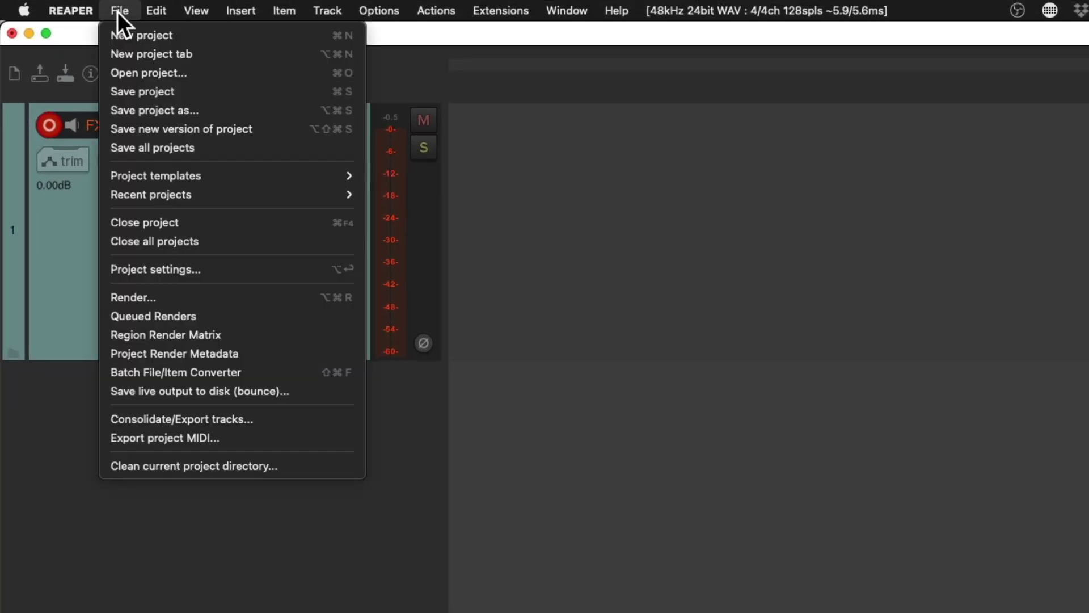
pyautogui.click(110, 114)
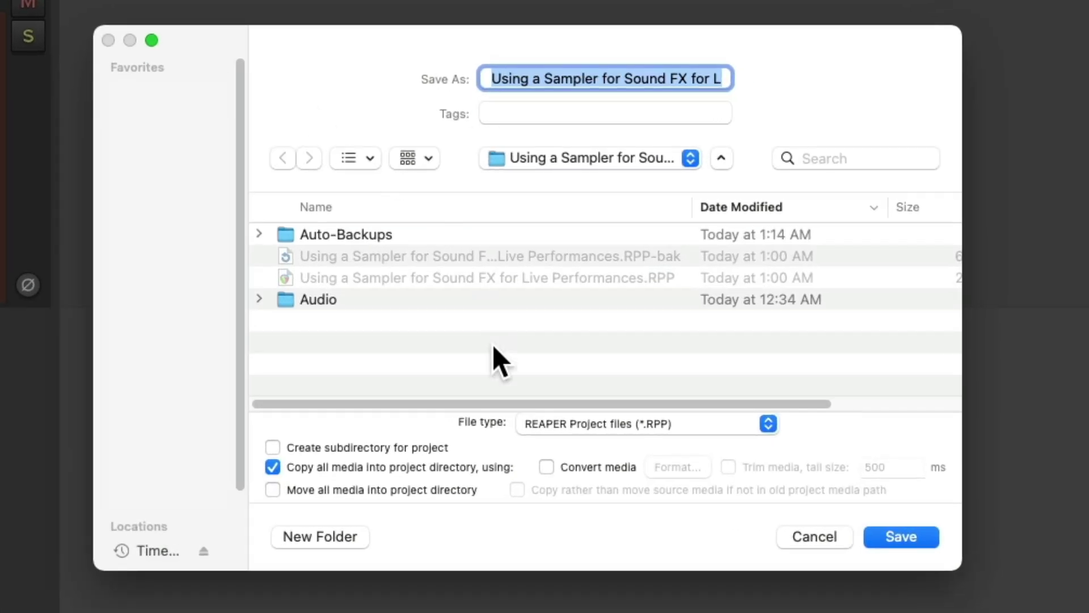
pyautogui.click(273, 447)
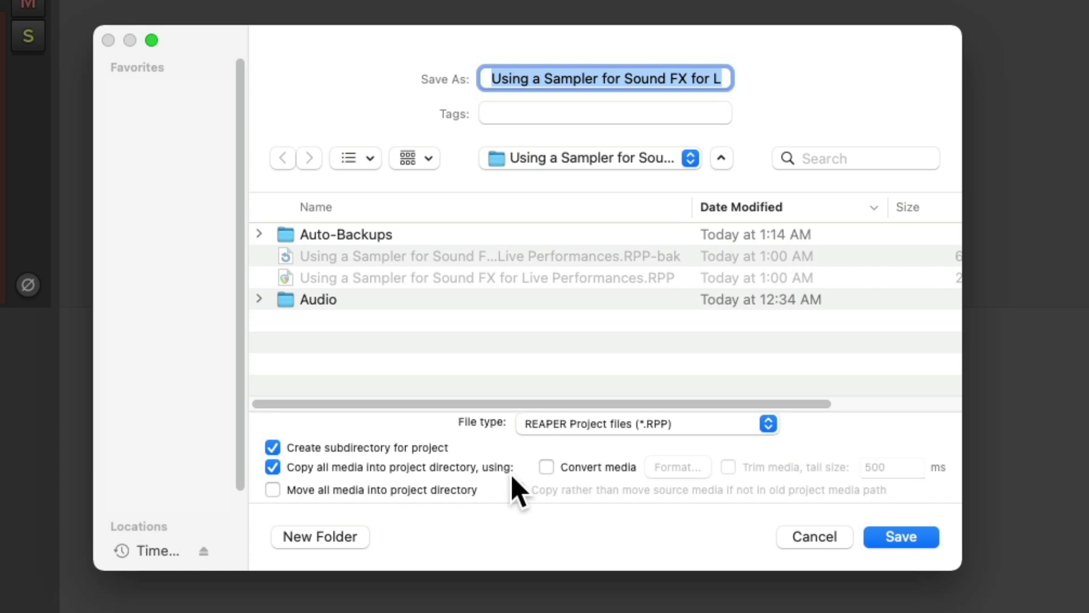
pyautogui.click(812, 536)
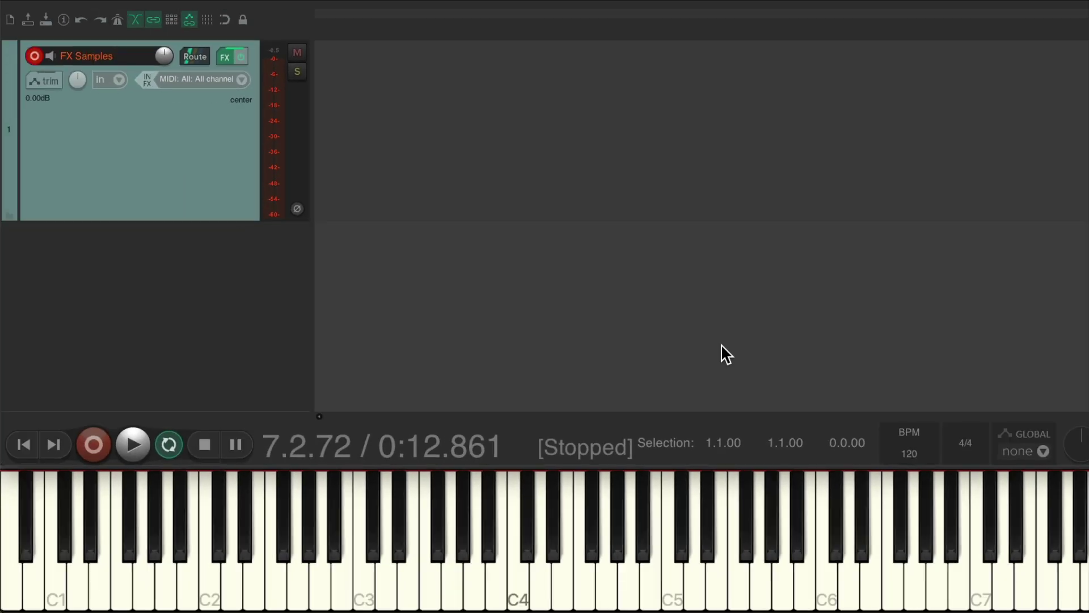